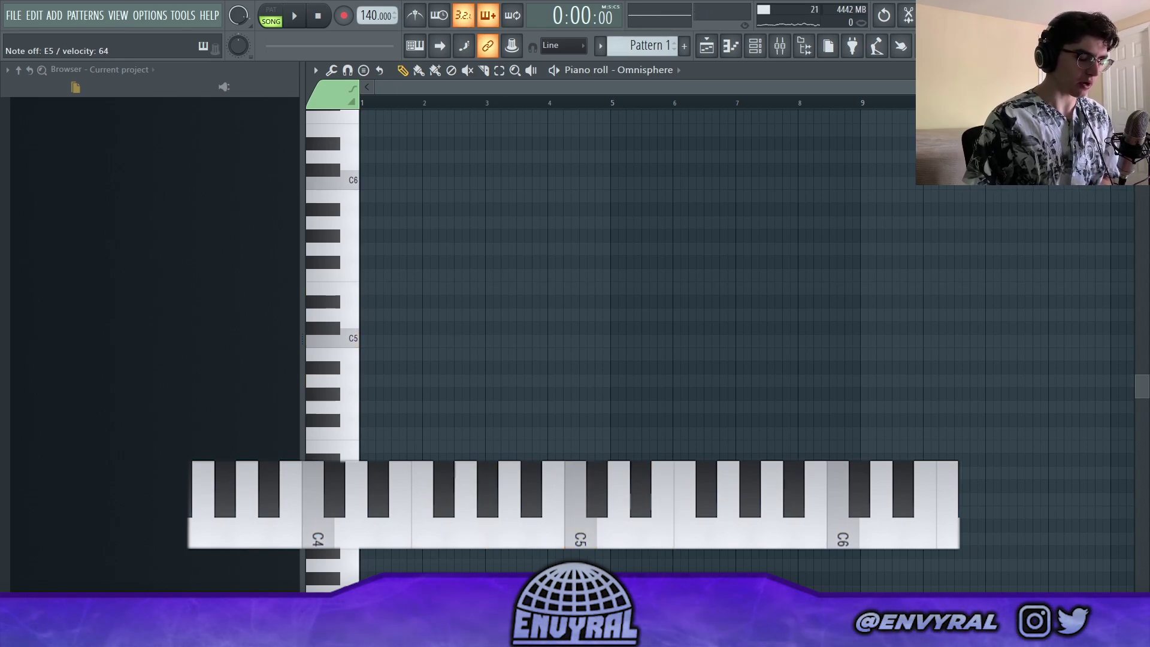
key("ctrl+m")
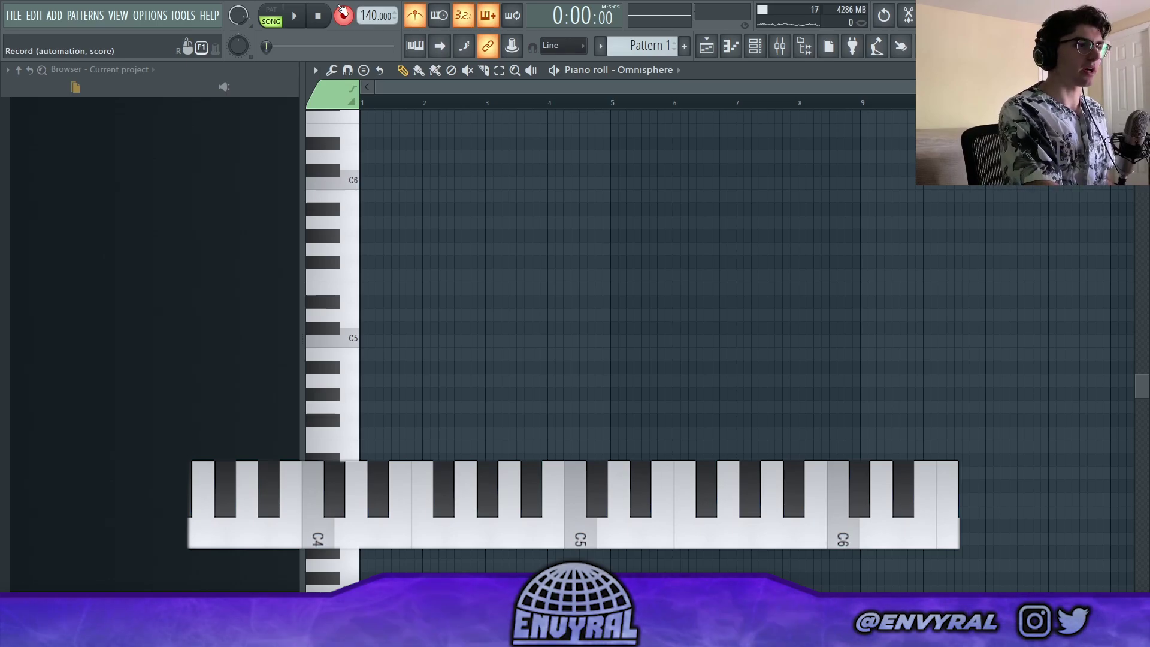
key("space")
key("space")
key("ctrl+m")
Draw a four-note chord of F4, A4, C5 and E5 at the start of bar 1 in the Omnisphere piano roll
scroll(378, 377, "down", 1)
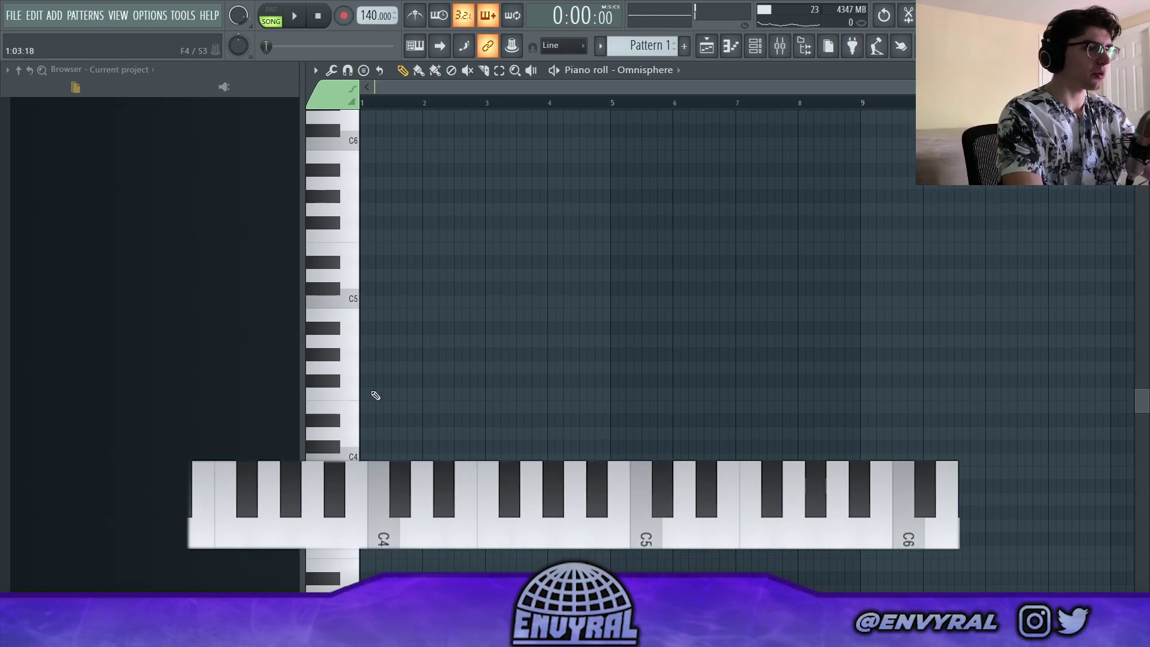
left_click(377, 394)
left_click_drag(397, 353, 374, 340)
left_click(374, 302)
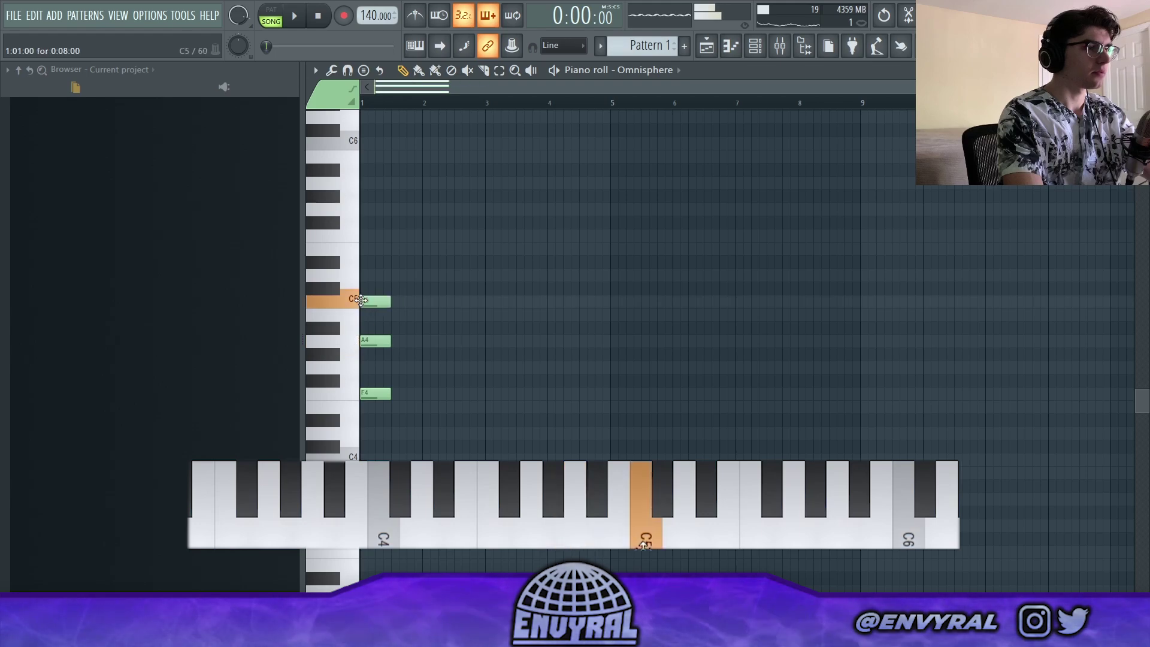
left_click(386, 262)
left_click_drag(385, 258, 362, 245)
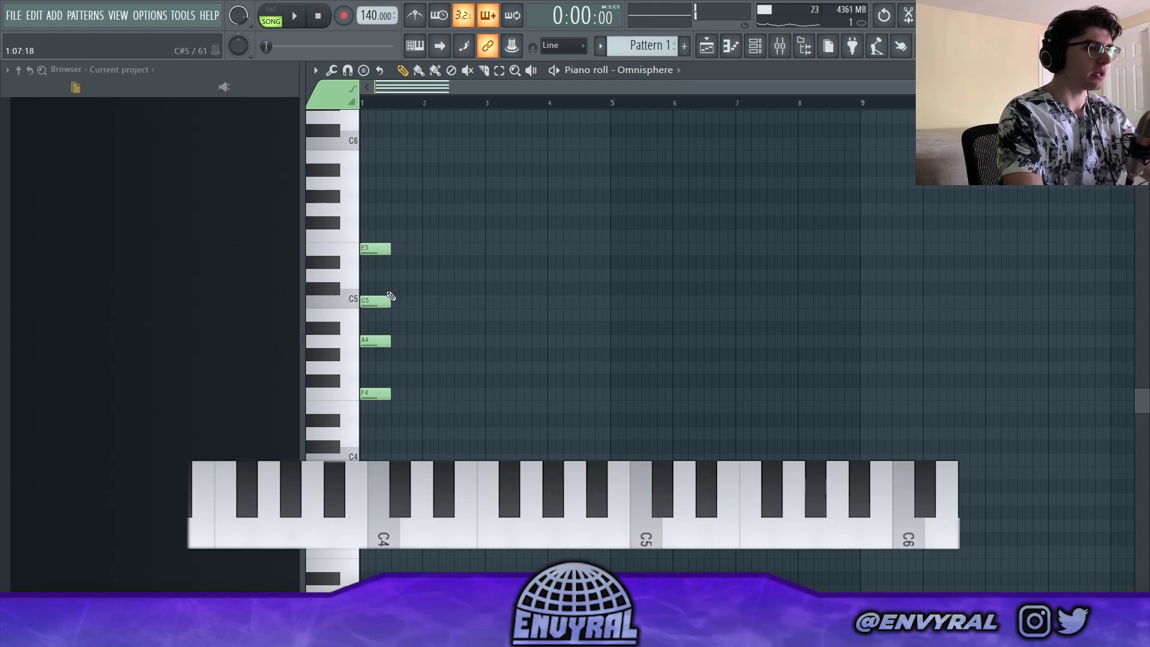
Duplicate the first chord to bar 2 one semitone lower, lower its highest note to D5, and play it back
key("ctrl+a")
key("ctrl+b")
left_click_drag(429, 393, 429, 407)
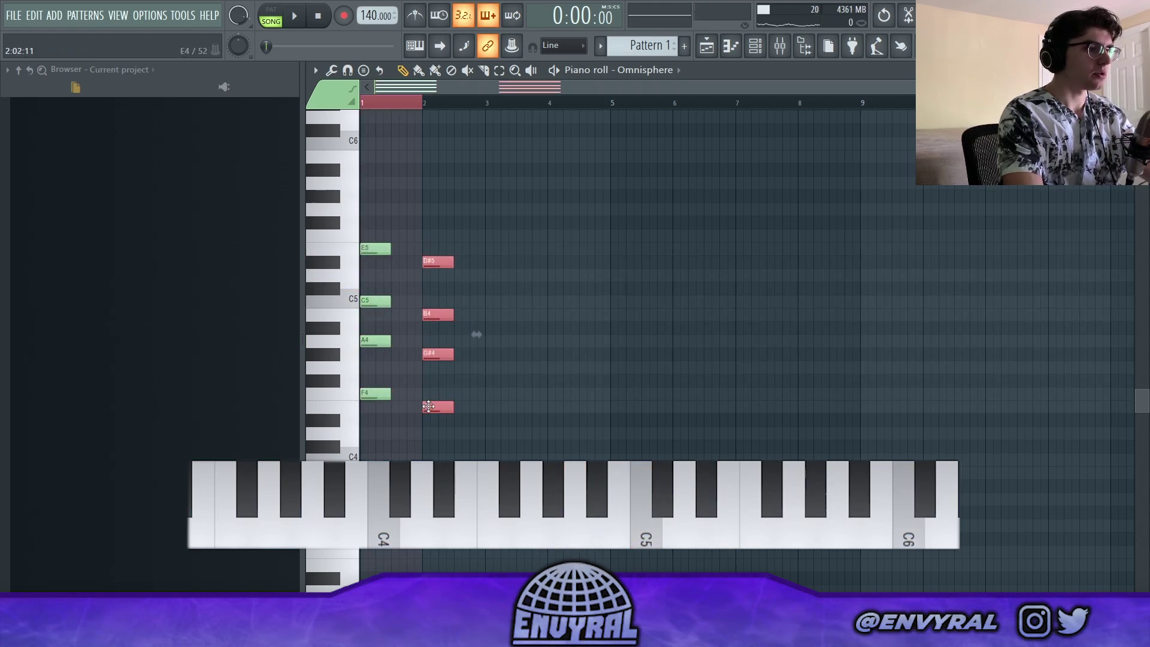
left_click(410, 290)
key("space")
key("space")
left_click_drag(435, 269, 434, 283)
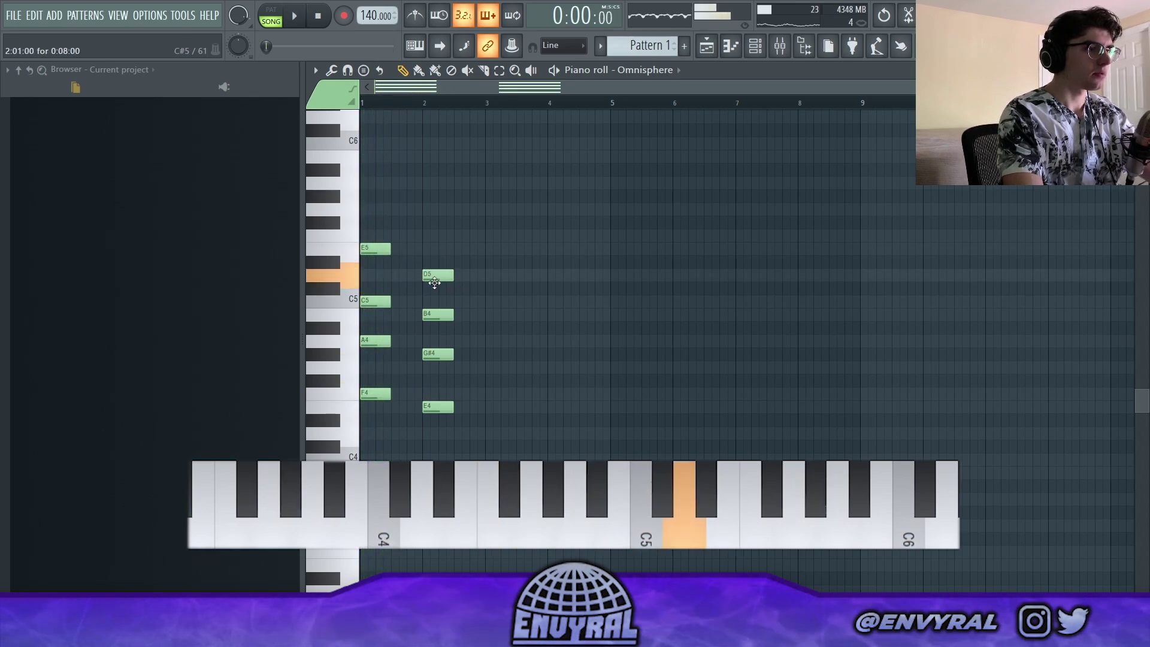
key("space")
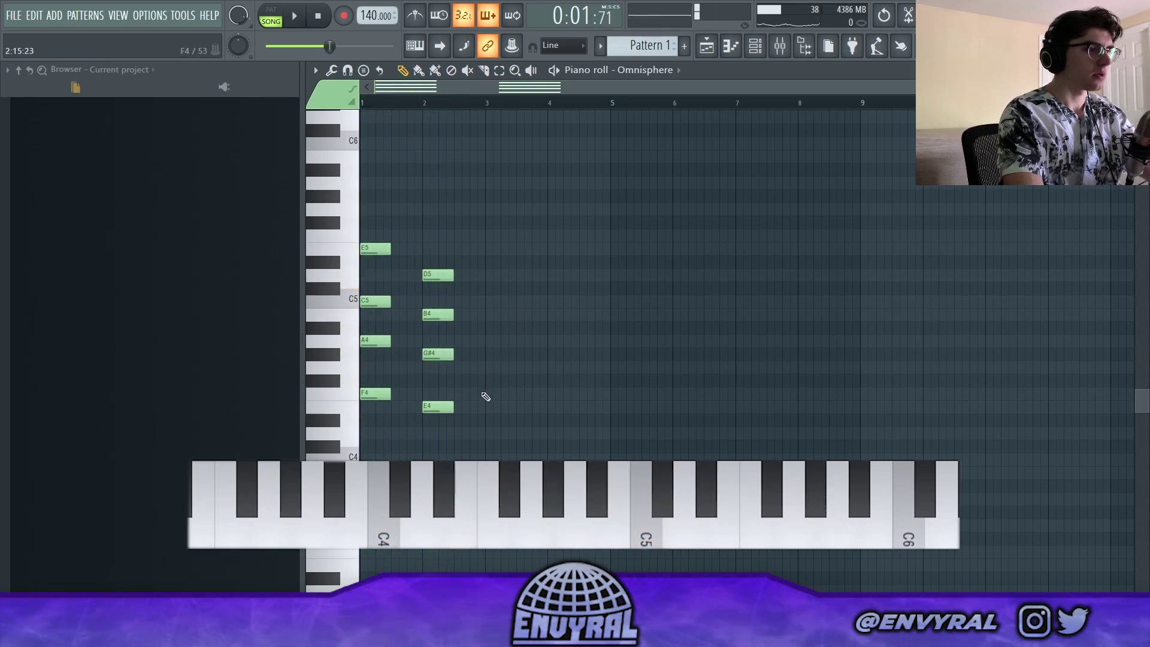
Build a four-note chord of A4, C5, E5 and G5 at the start of bar 3 and play the progression
left_click(490, 341)
left_click(485, 288)
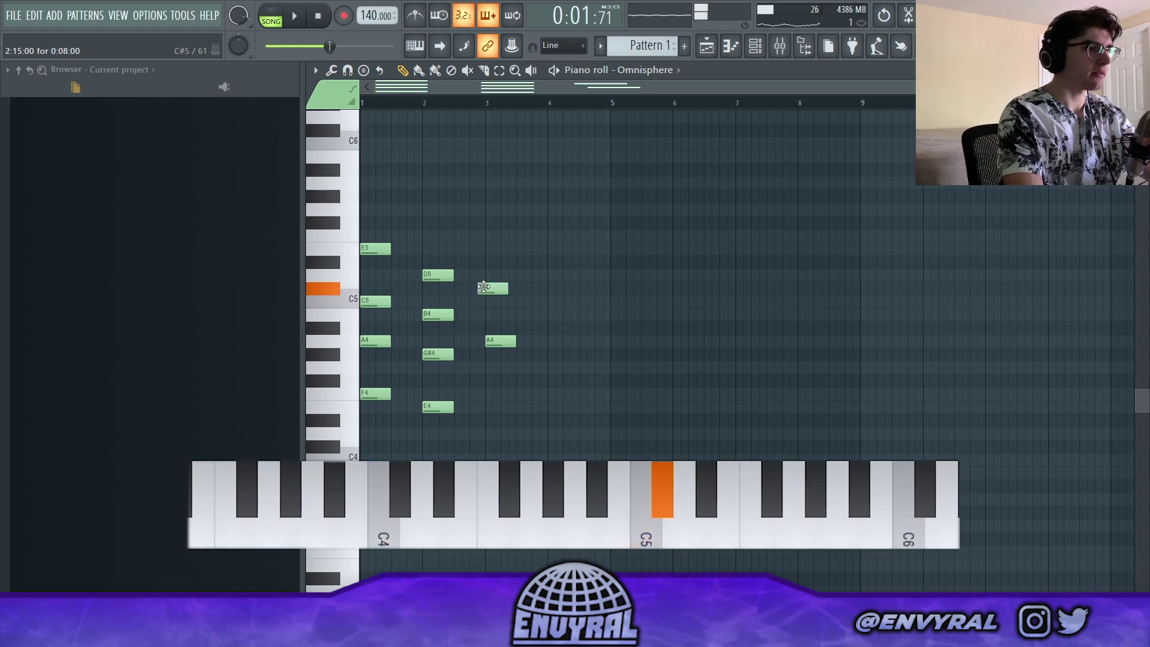
left_click_drag(484, 287, 492, 300)
left_click(494, 249)
left_click(494, 209)
key("space")
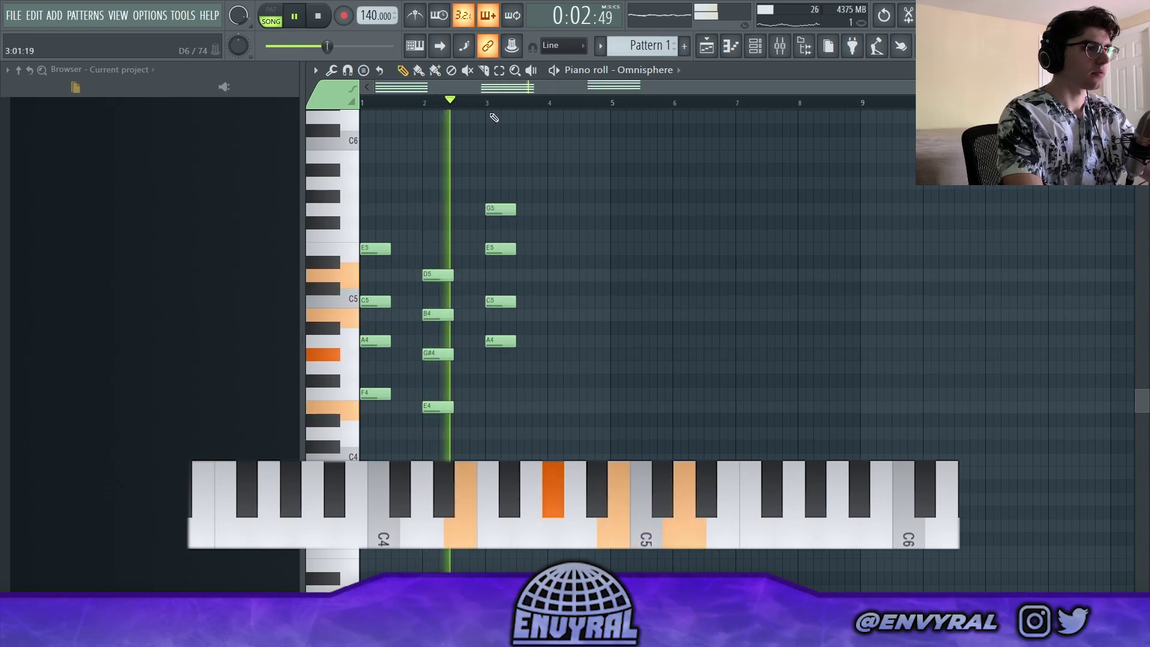
key("space")
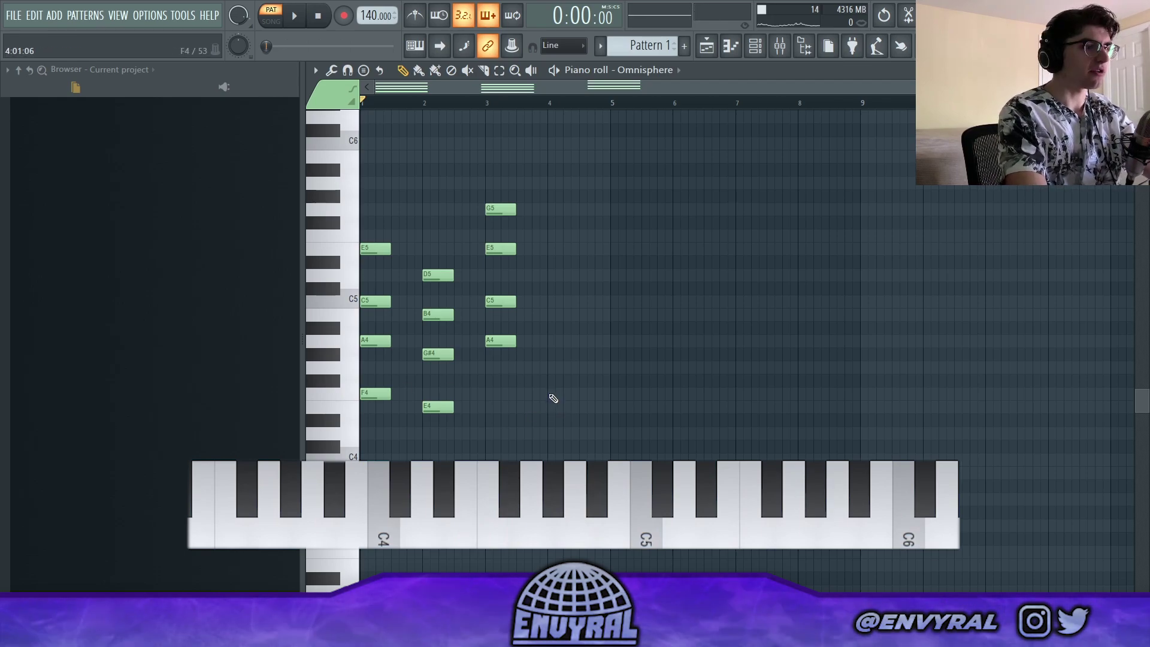
Complete bar 4 with a C4, E4, G4 and A#4 chord and lengthen all chords to one full bar each
left_click(551, 394)
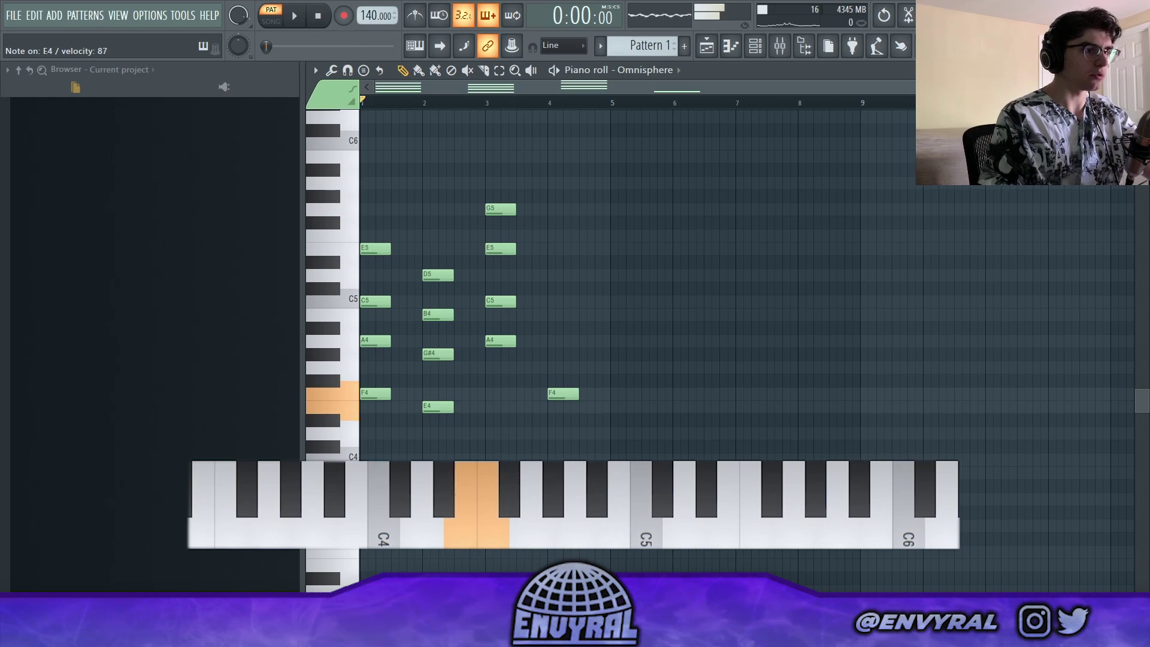
key("ctrl+z")
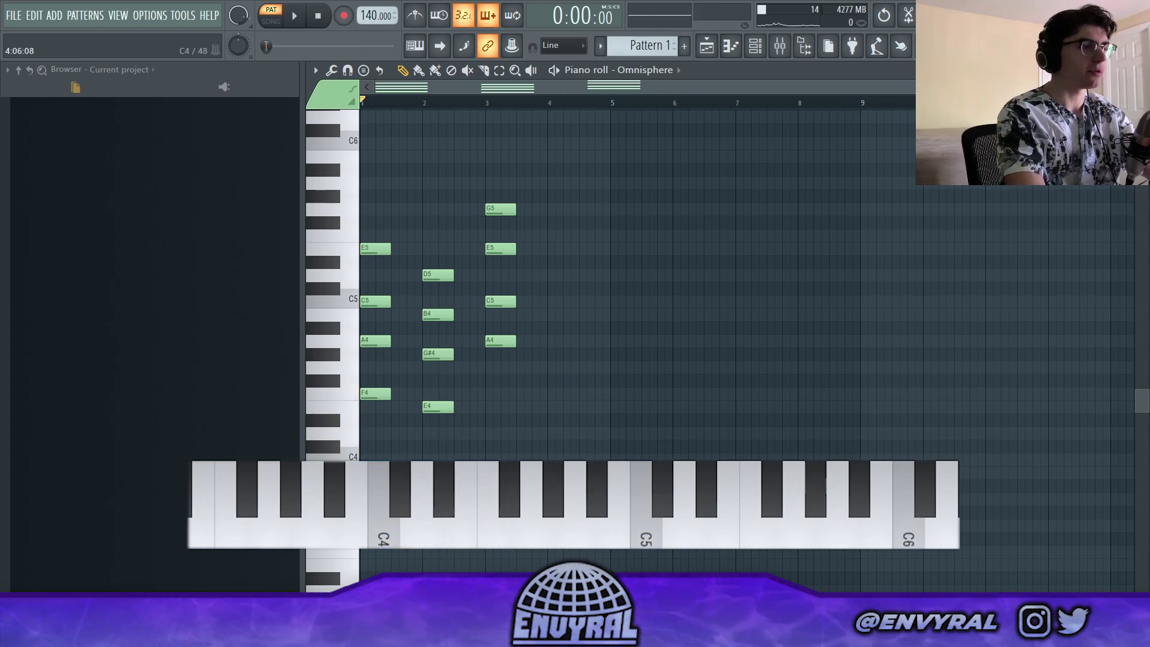
key("ctrl+a")
left_click_drag(577, 329, 609, 331)
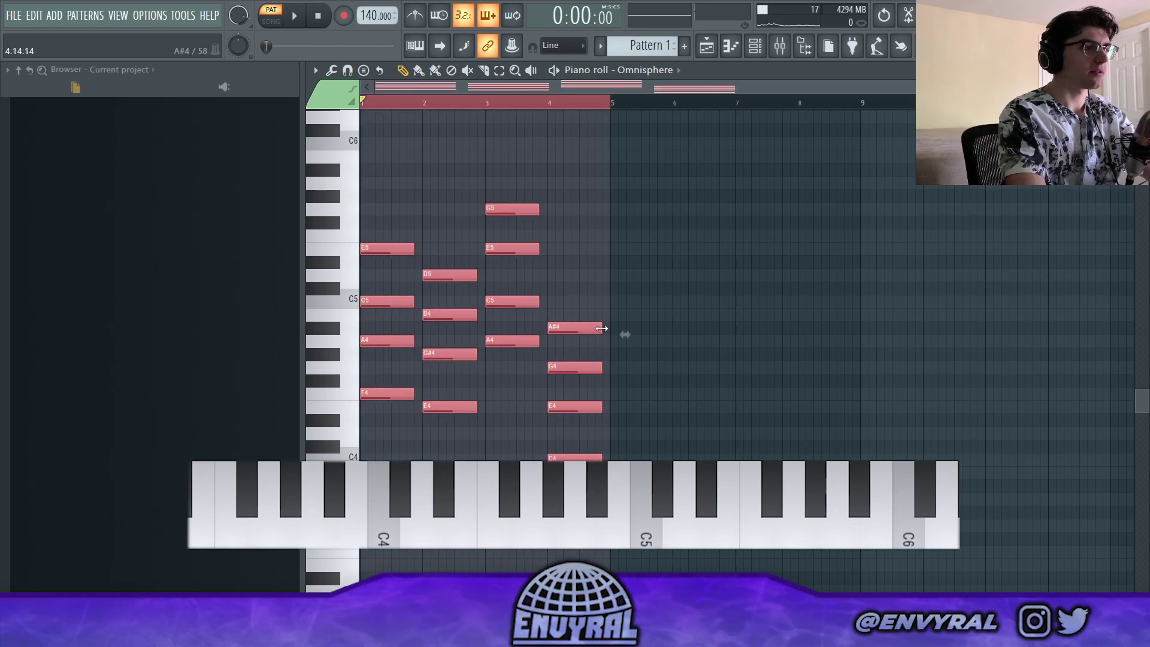
left_click(629, 334)
key("space")
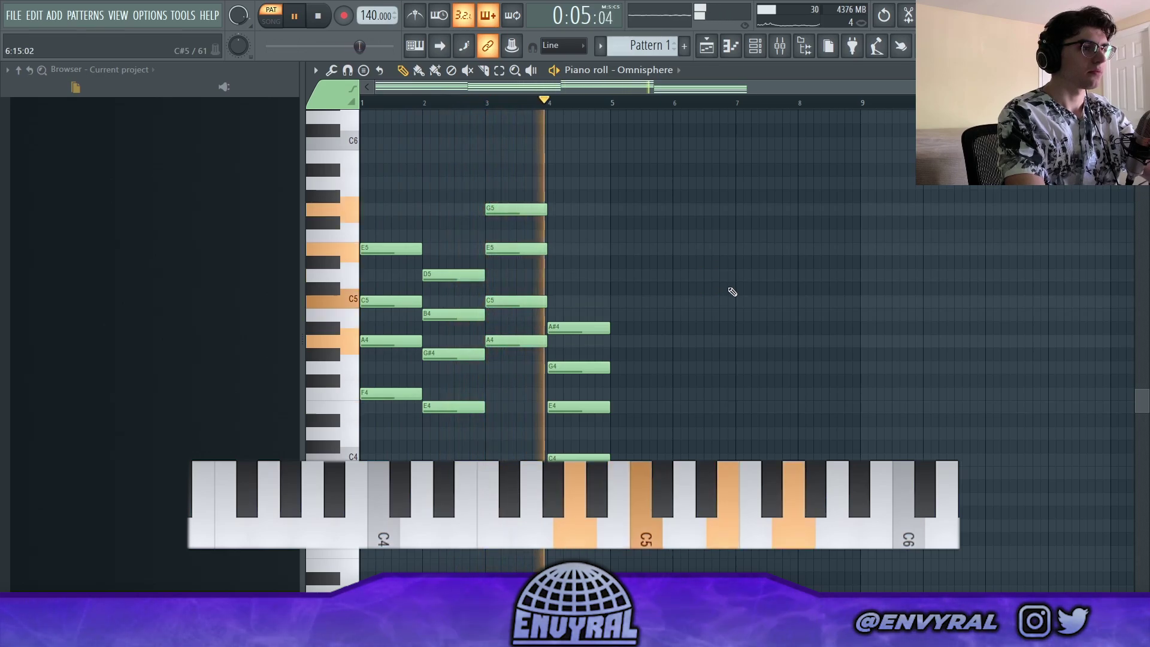
key("space")
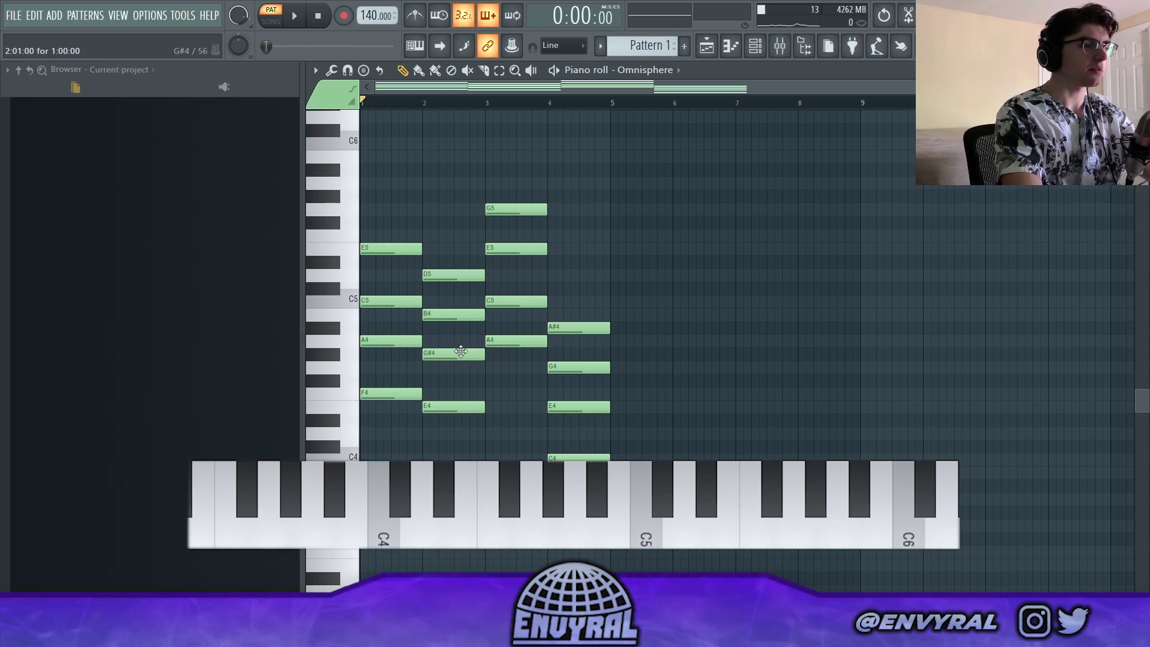
Invert the last two chords by moving bar 3's G5 down an octave and bar 4's C4 up an octave
left_click(499, 210)
key("ctrl+Down")
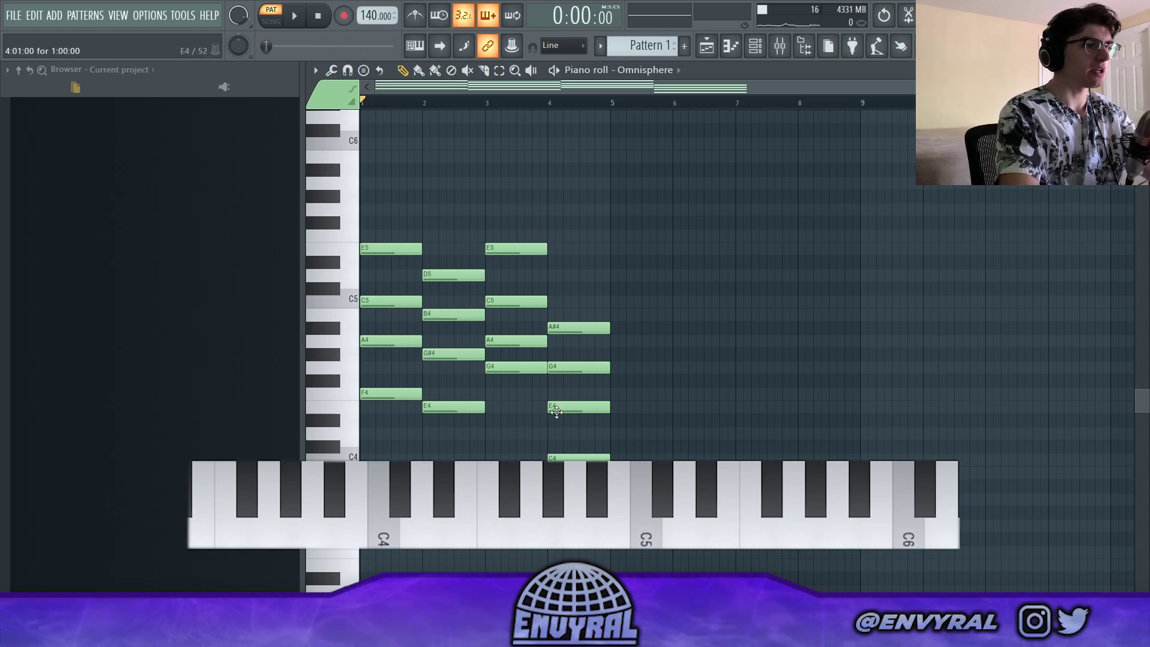
left_click(569, 455)
key("ctrl+Up")
key("space")
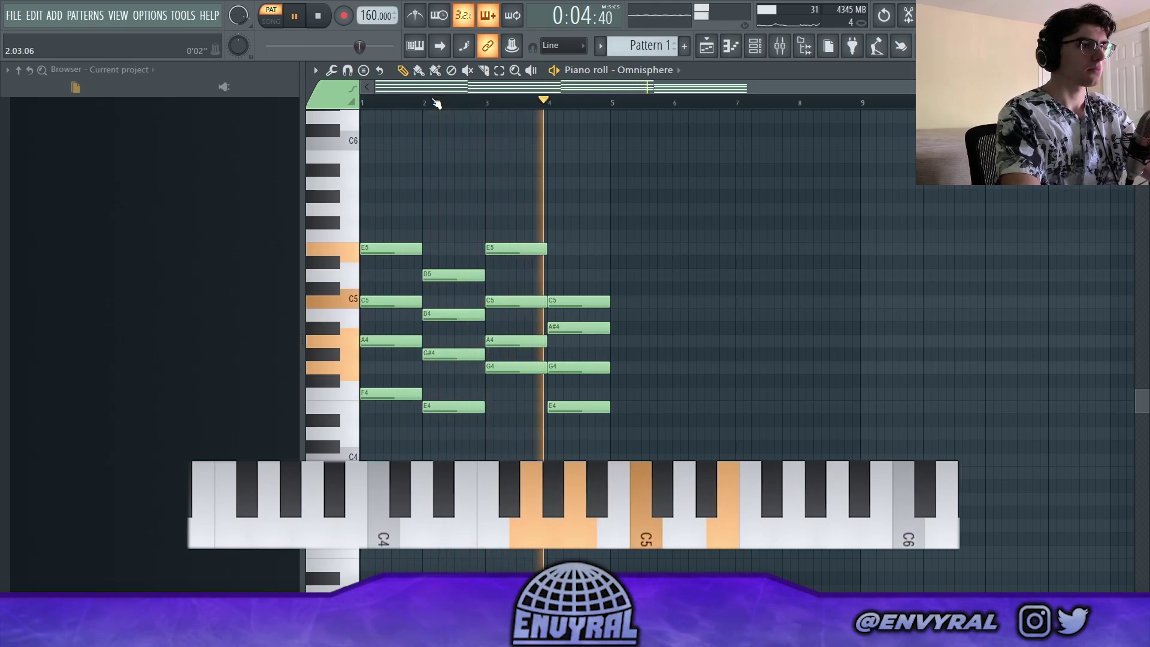
key("space")
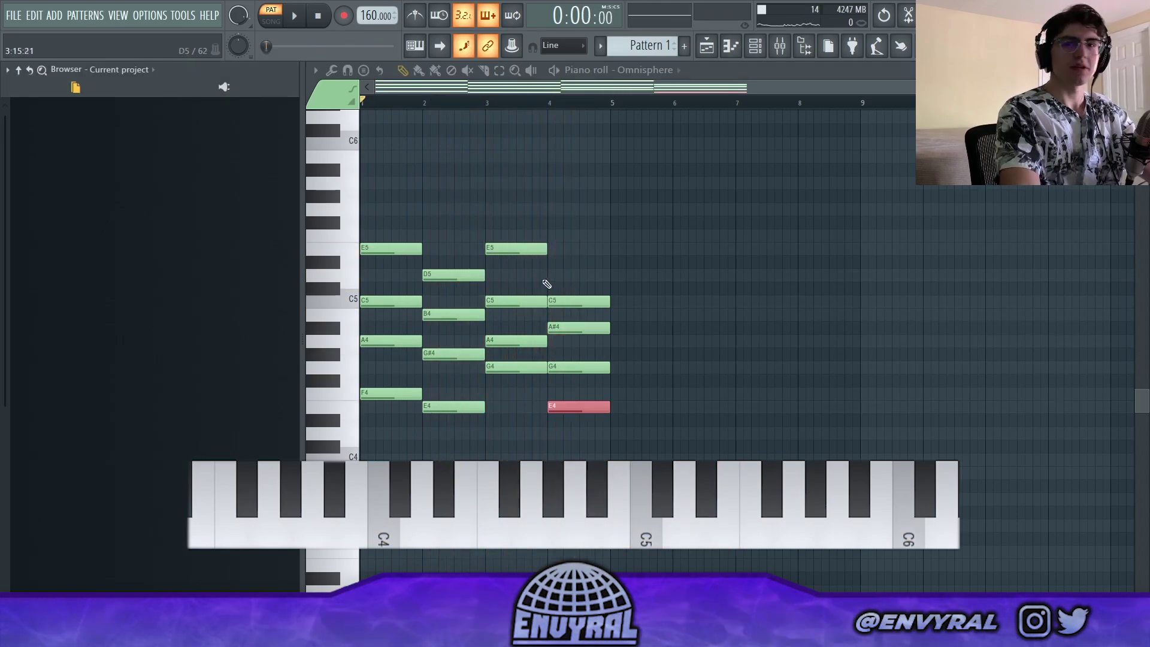
Move bar 4's lowest note up an octave to E5 to match bar 3's highest note, and play the progression
left_click(518, 248)
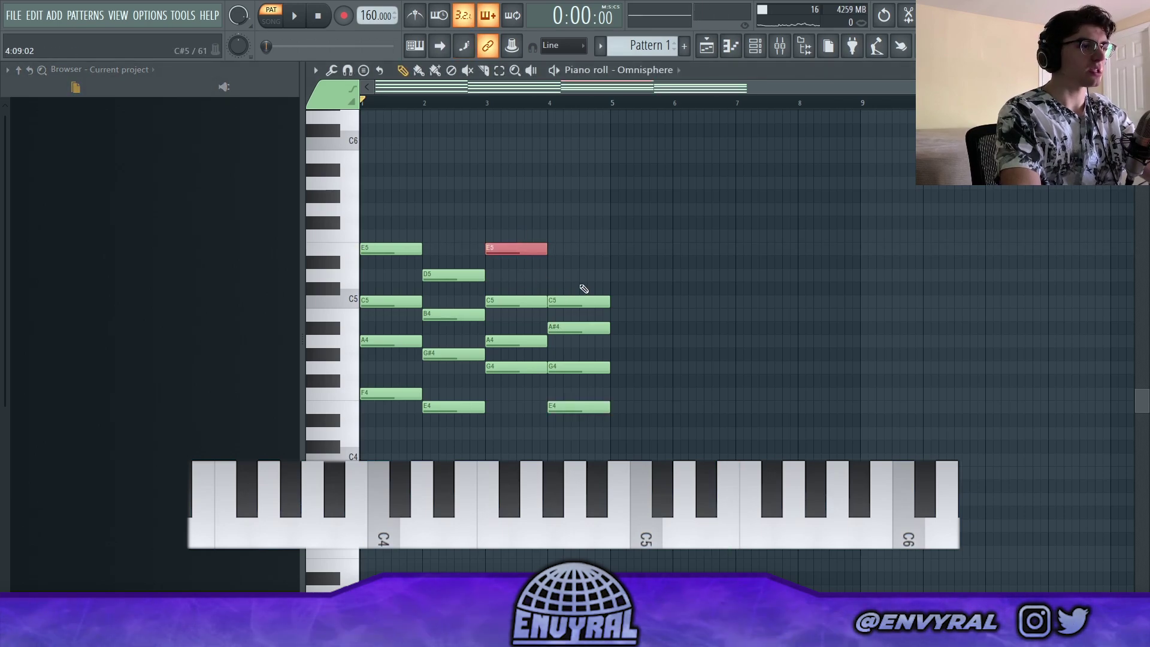
left_click(580, 303)
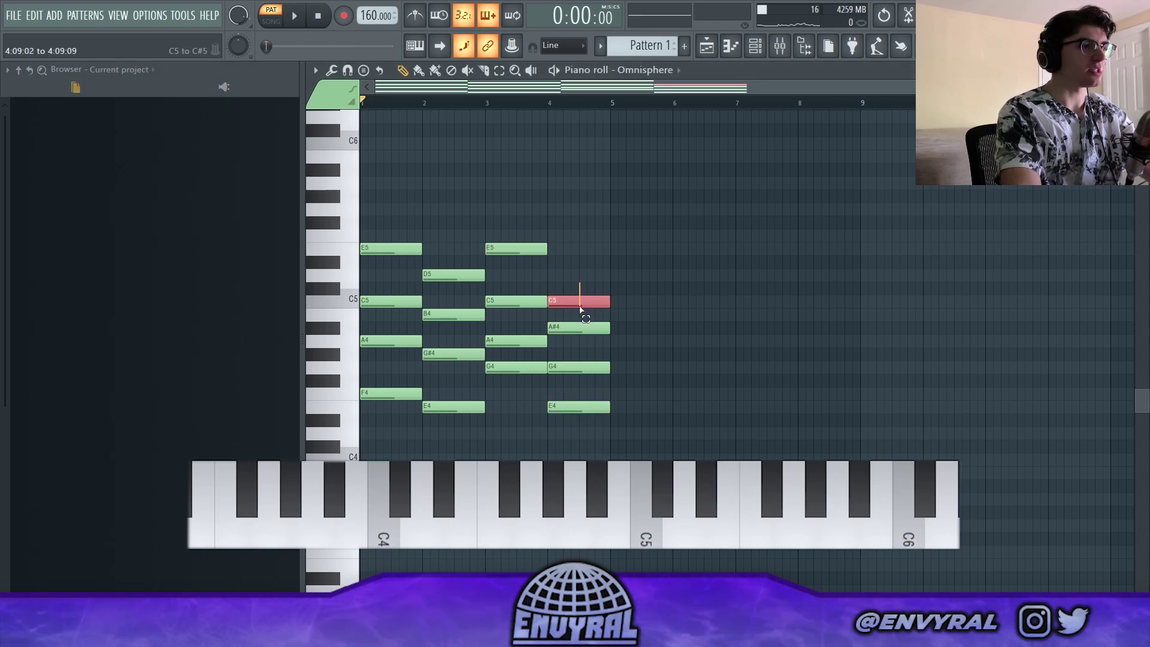
left_click(569, 406)
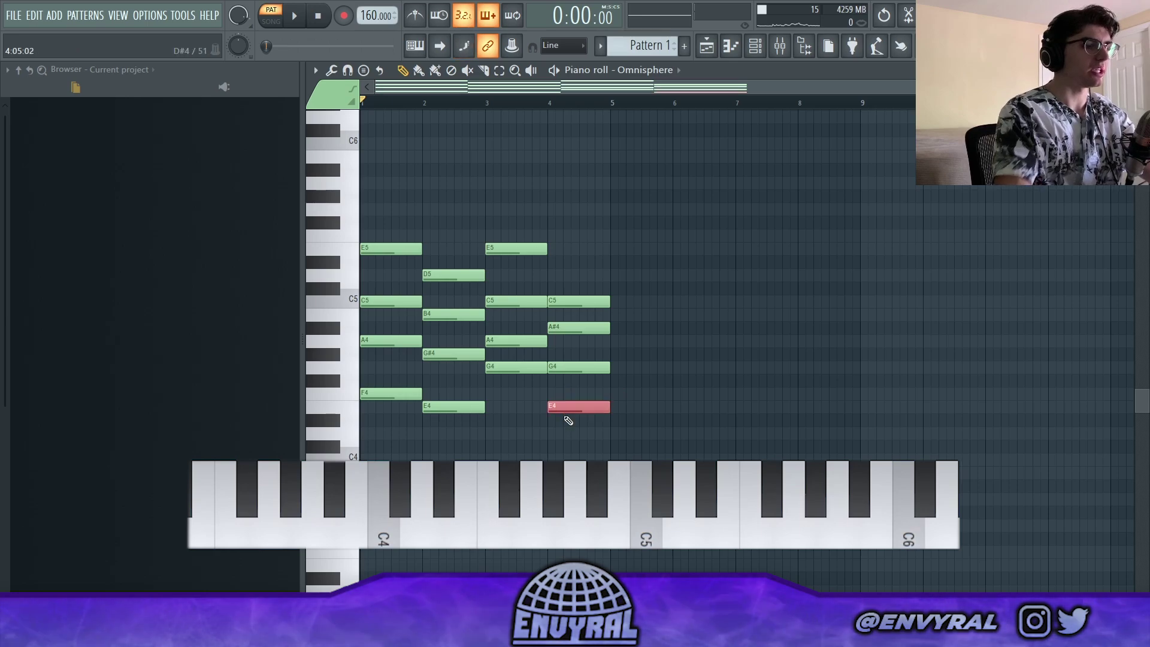
key("ctrl+Up")
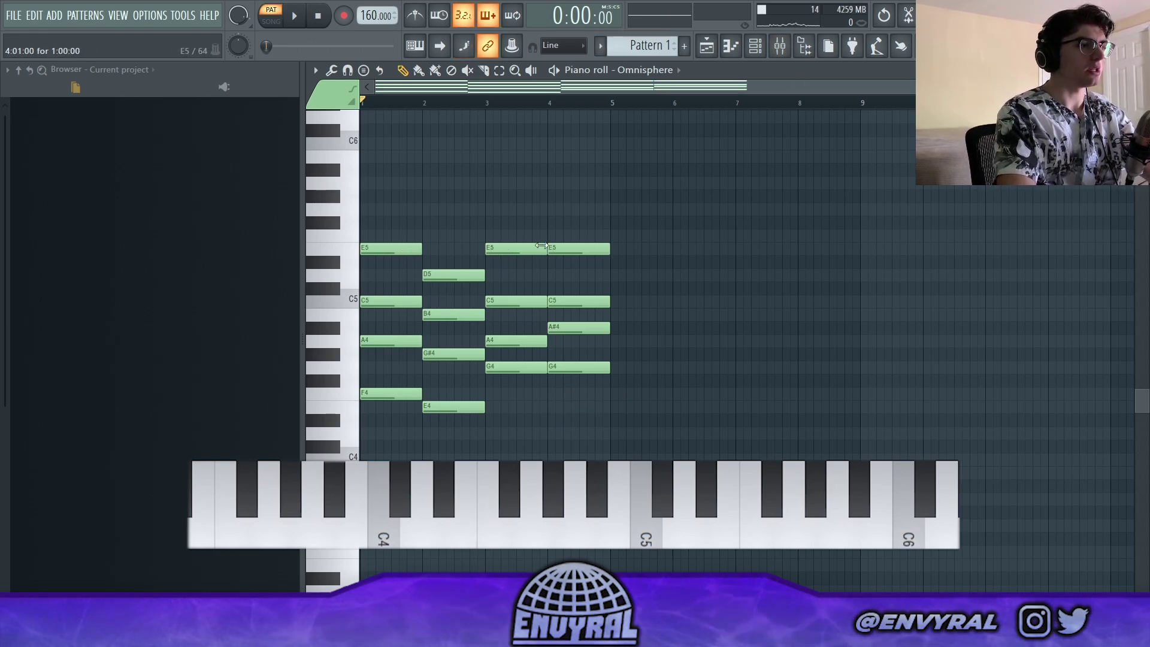
key("space")
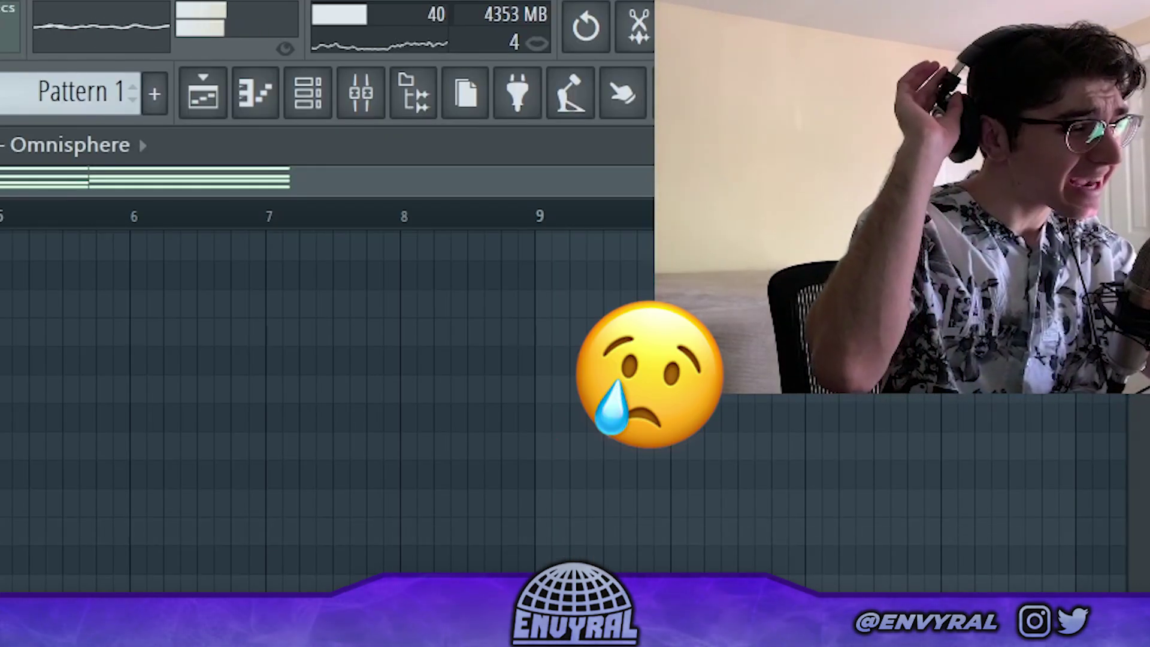
key("space")
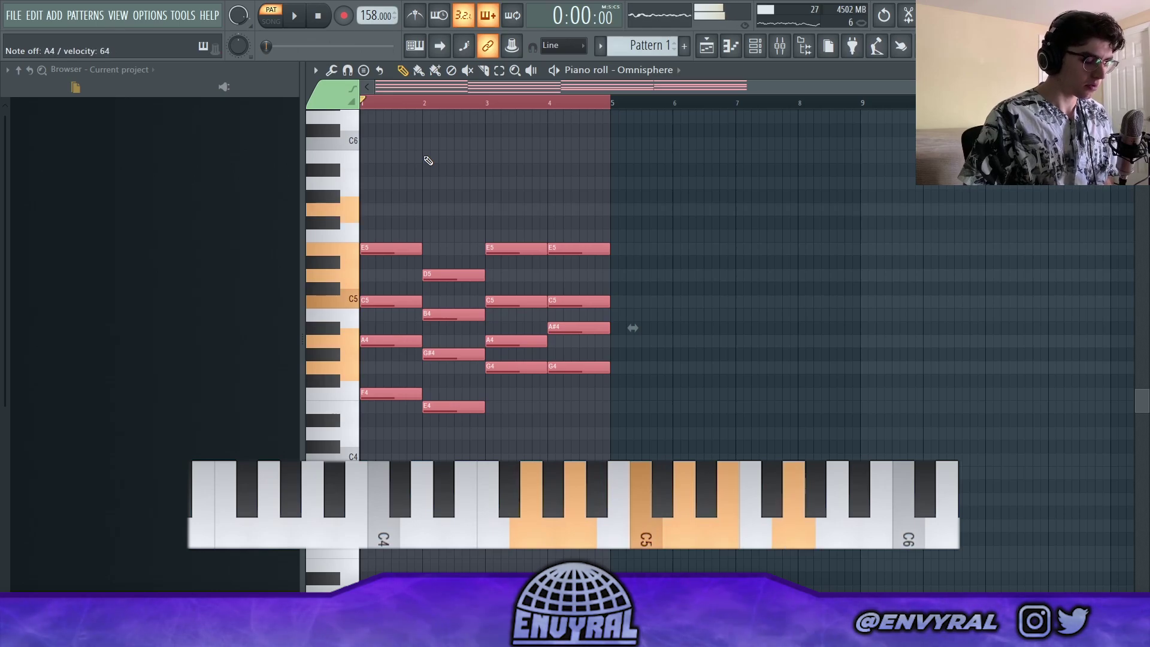
key("ctrl+z")
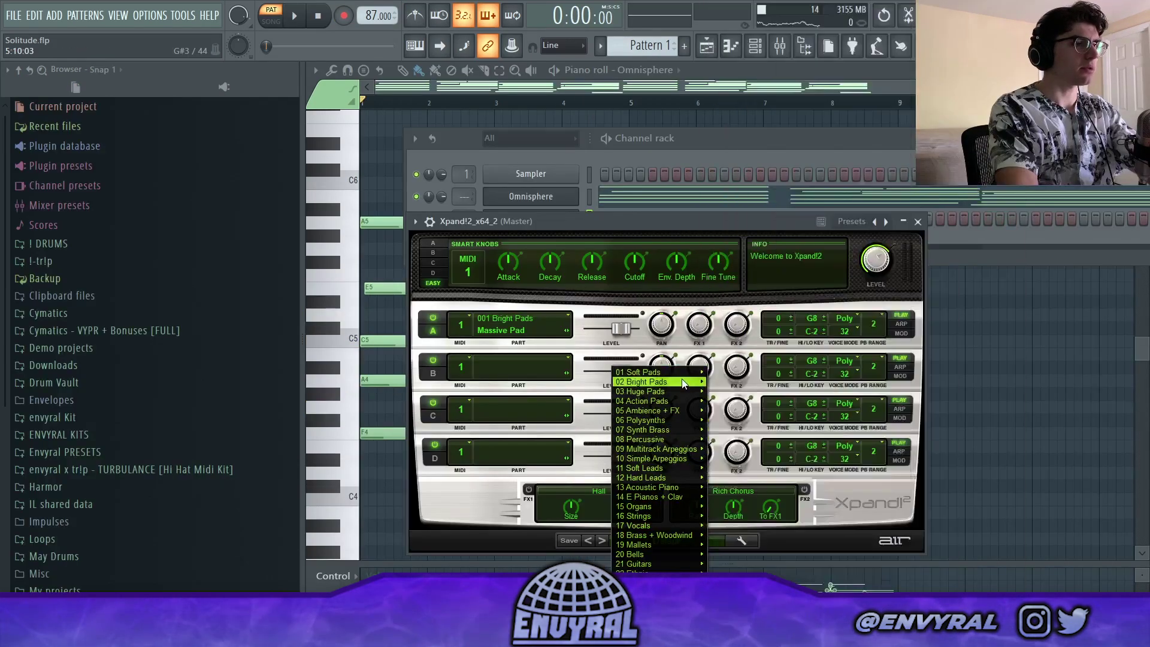
Load the +39 The Arrival preset in Xpand!2 and audition it with the pattern
mouse_move(683, 377)
left_click(796, 375)
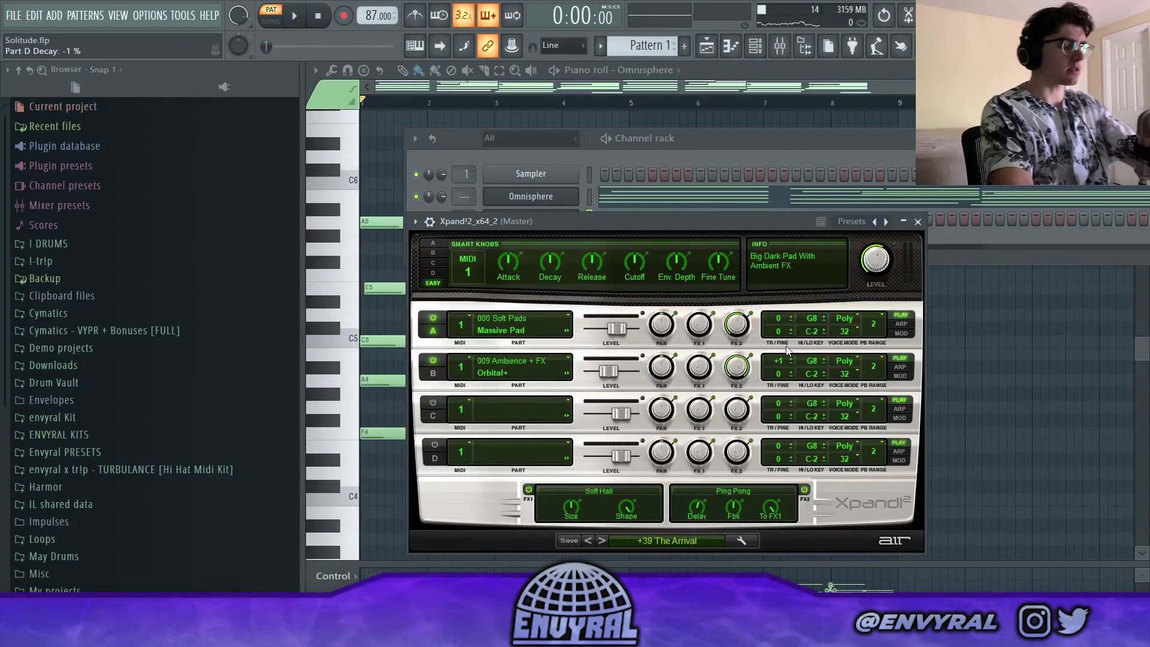
left_click(294, 16)
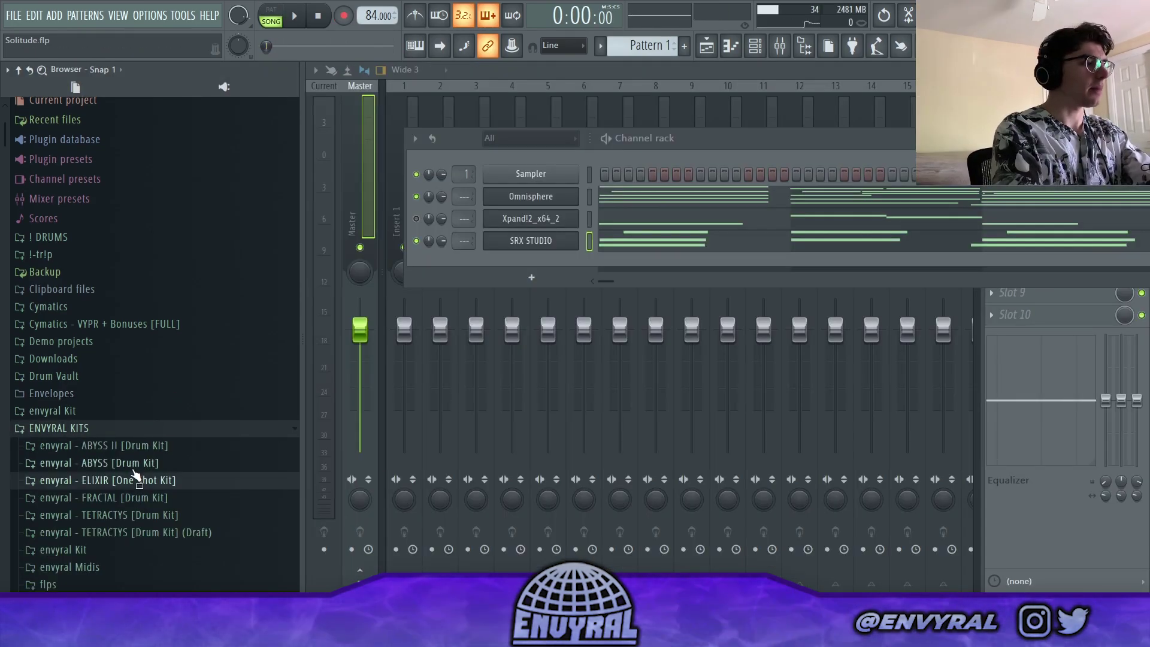
Add the Bellpad - Hyper sample from the ELIXIR one shot kit as a new channel and audition it with the melody
scroll(134, 475, "down", 3)
left_click(138, 402)
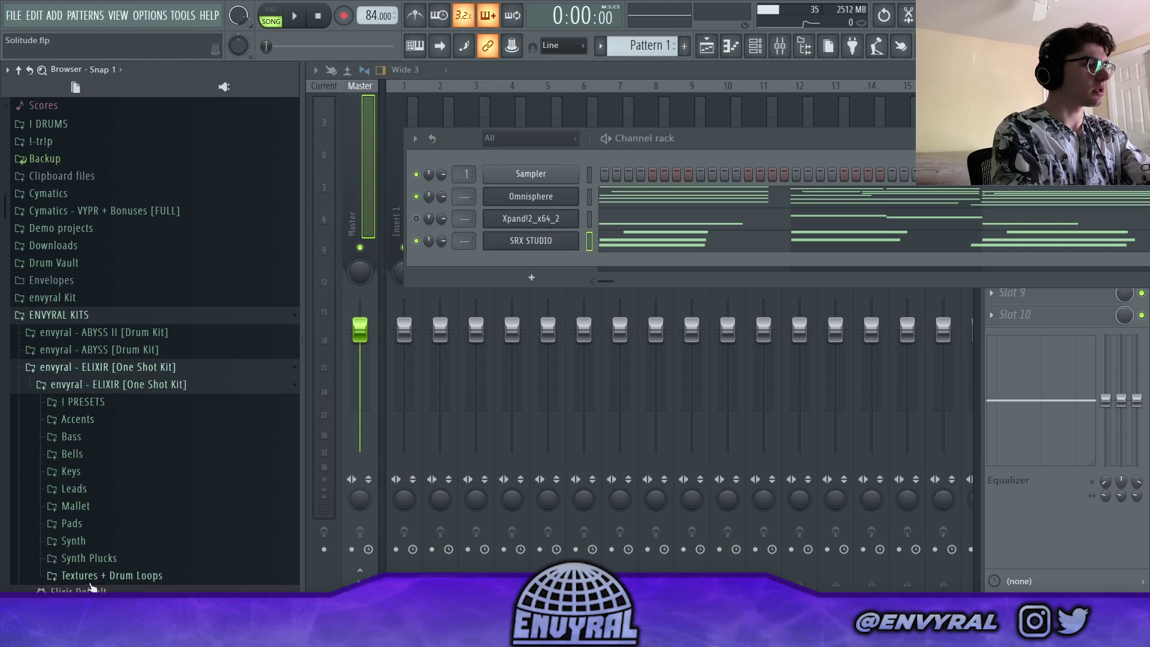
left_click_drag(525, 262, 527, 266)
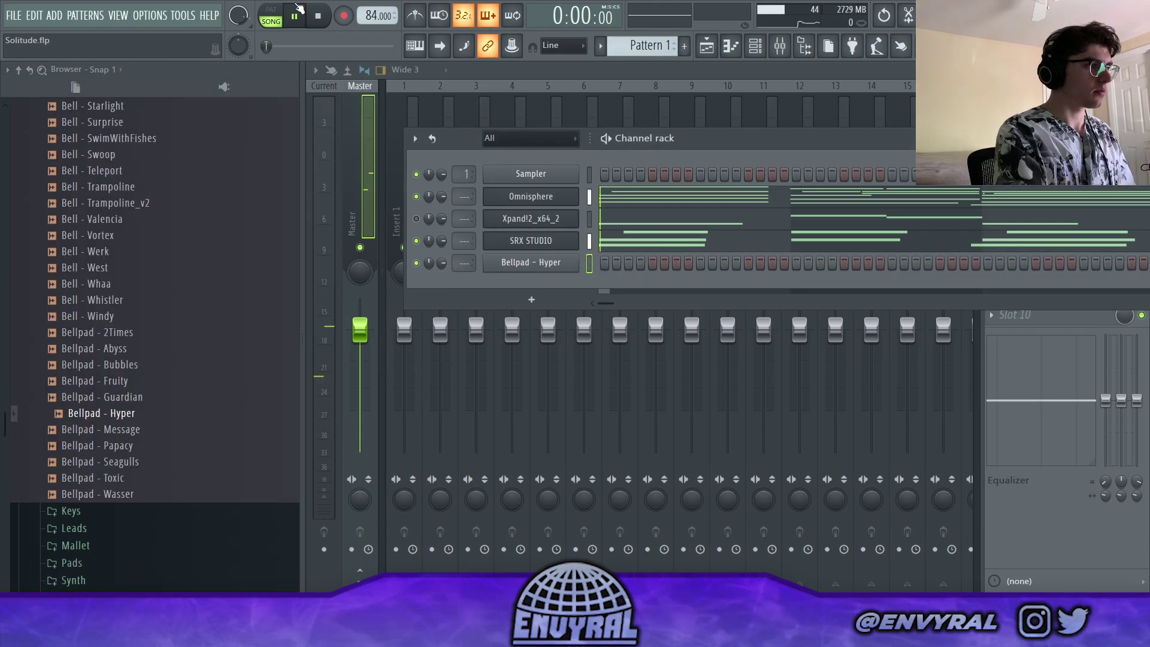
left_click(294, 16)
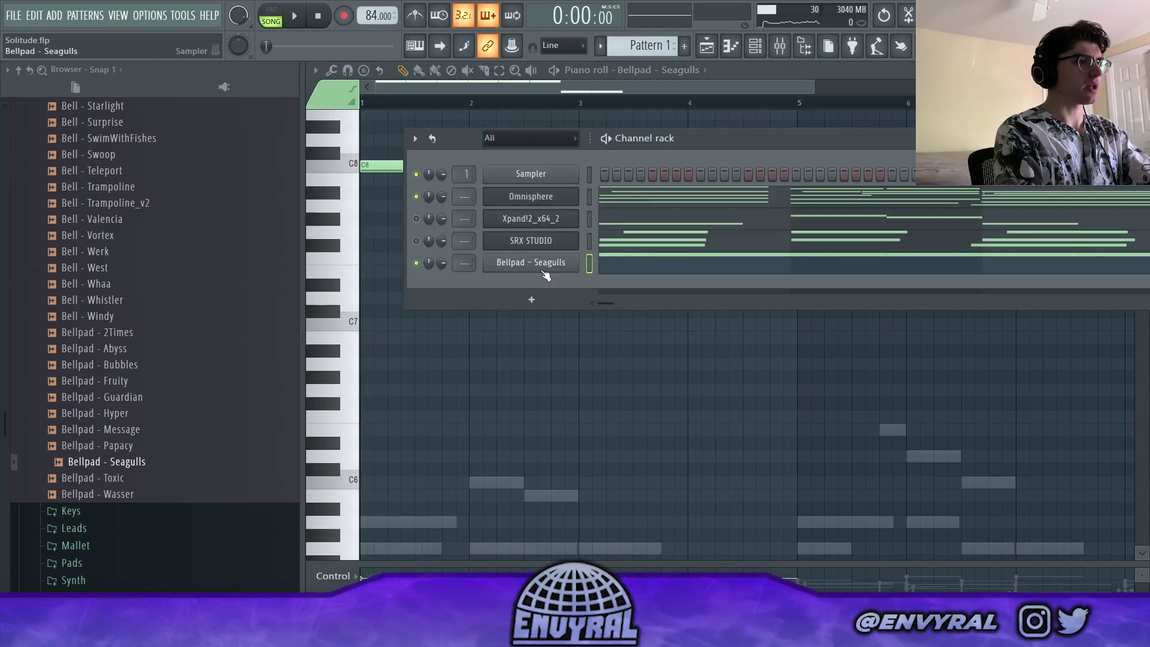
Review the reversed Bellpad - Seagulls sample in playback and lower its note at the start of bar 2 to G7
left_click(542, 263)
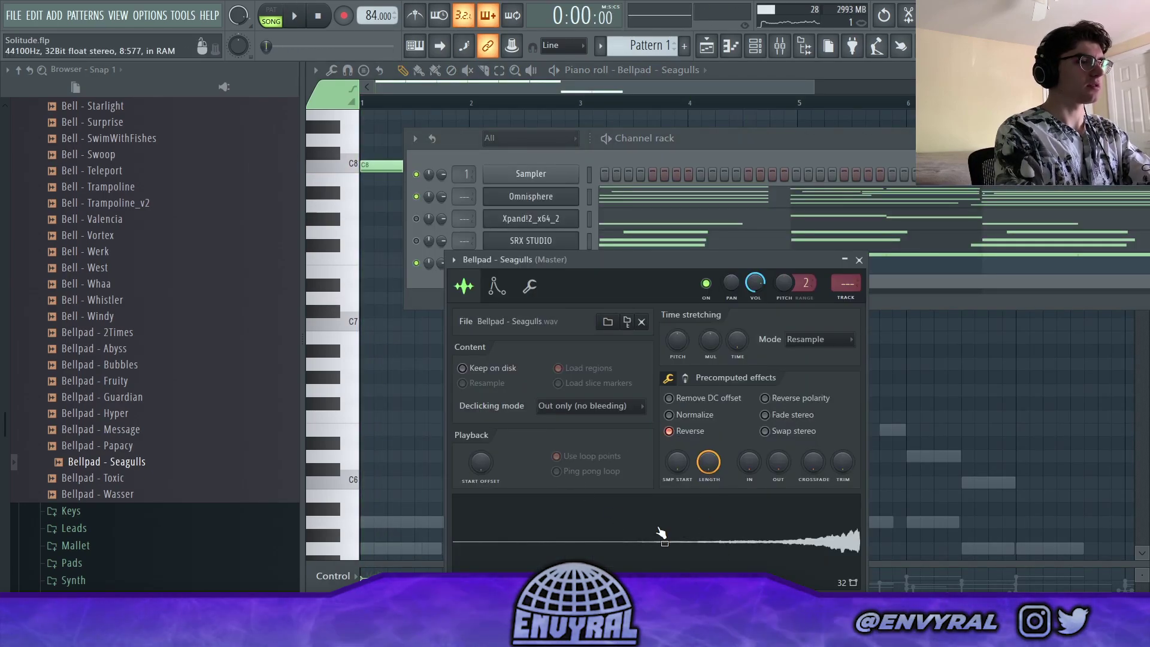
key("space")
left_click(437, 90)
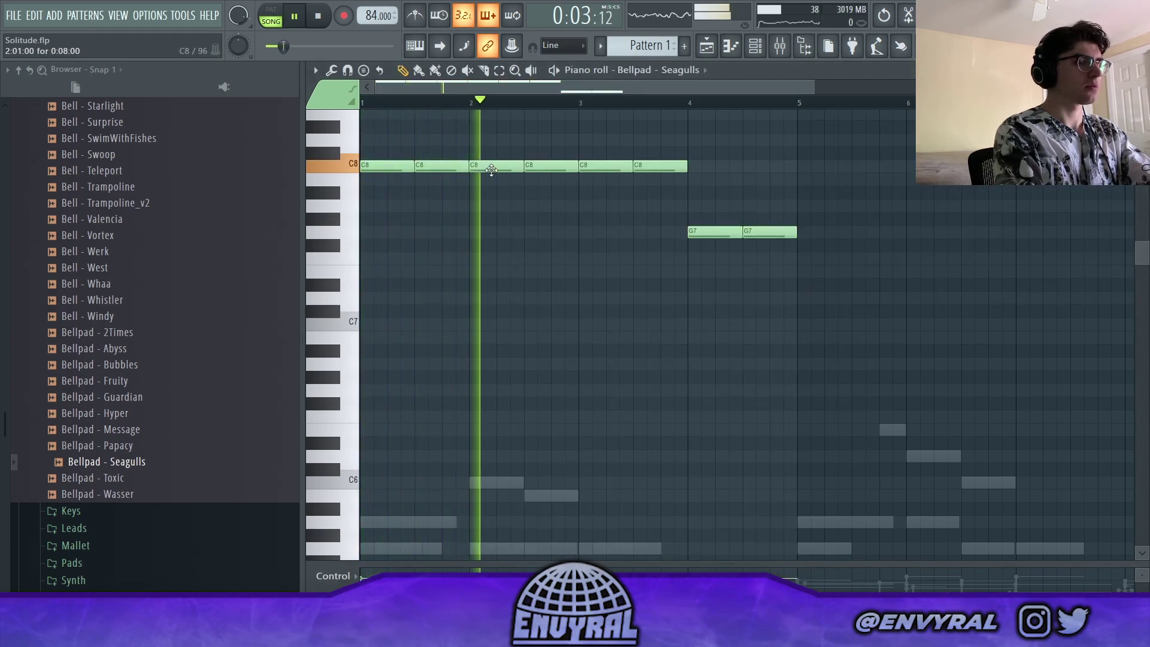
key("space")
left_click_drag(492, 171, 492, 217)
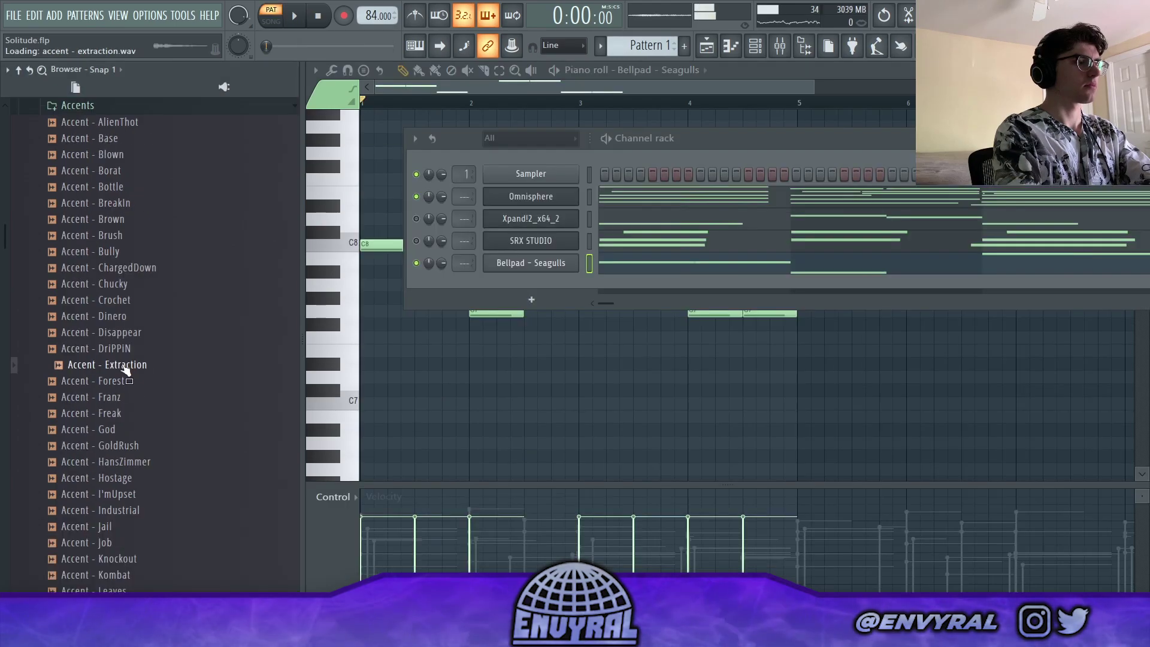
Add the Accent - DriPPiN sample as a new channel and reverse it
left_click(99, 348)
left_click_drag(99, 348, 549, 307)
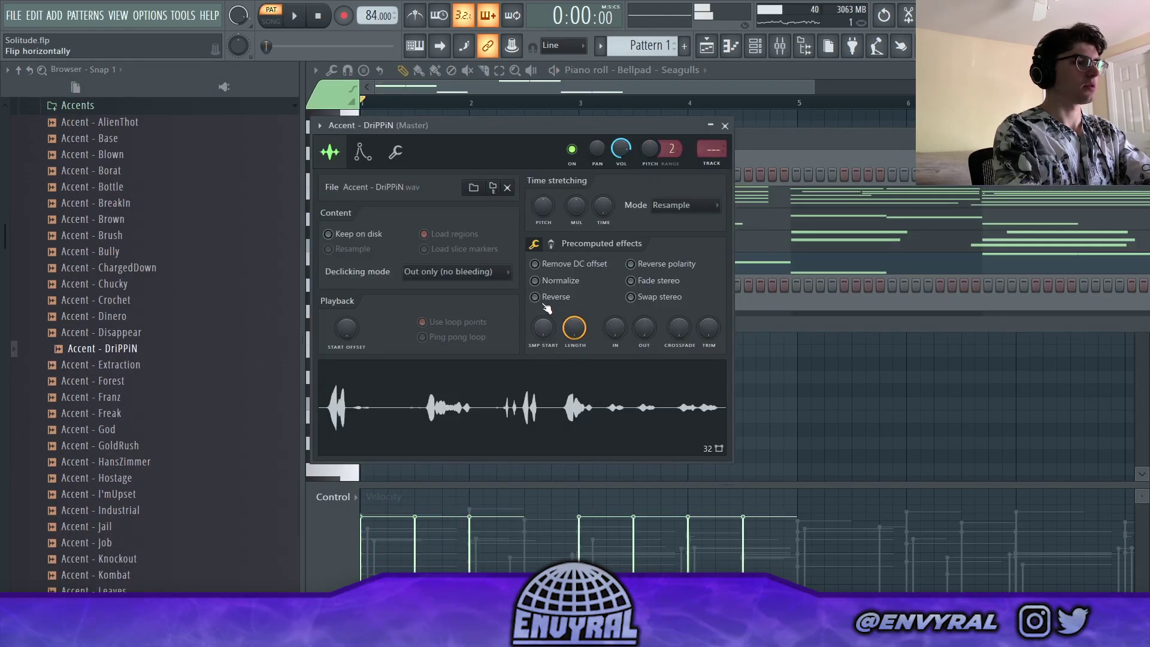
left_click(544, 302)
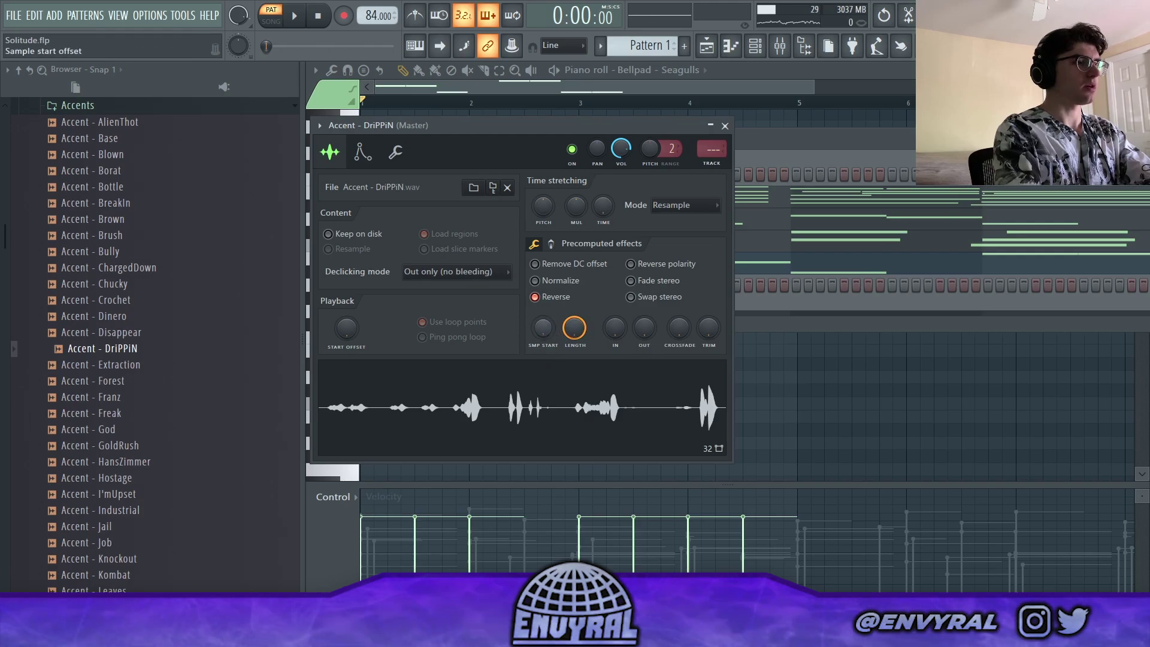
Set the Accent - DriPPiN time-stretch multiplier to about 84% in Stretch mode and enable its volume envelope
left_click_drag(553, 333, 554, 323)
left_click_drag(576, 207, 575, 197)
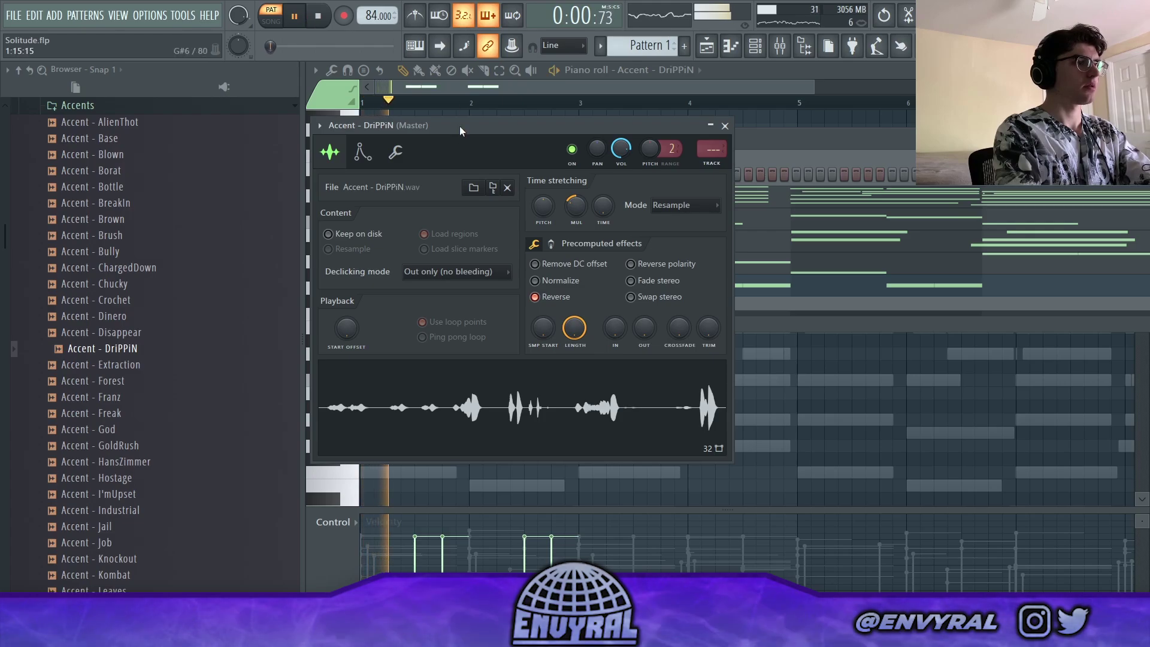
left_click_drag(459, 126, 702, 140)
left_click_drag(819, 232, 820, 225)
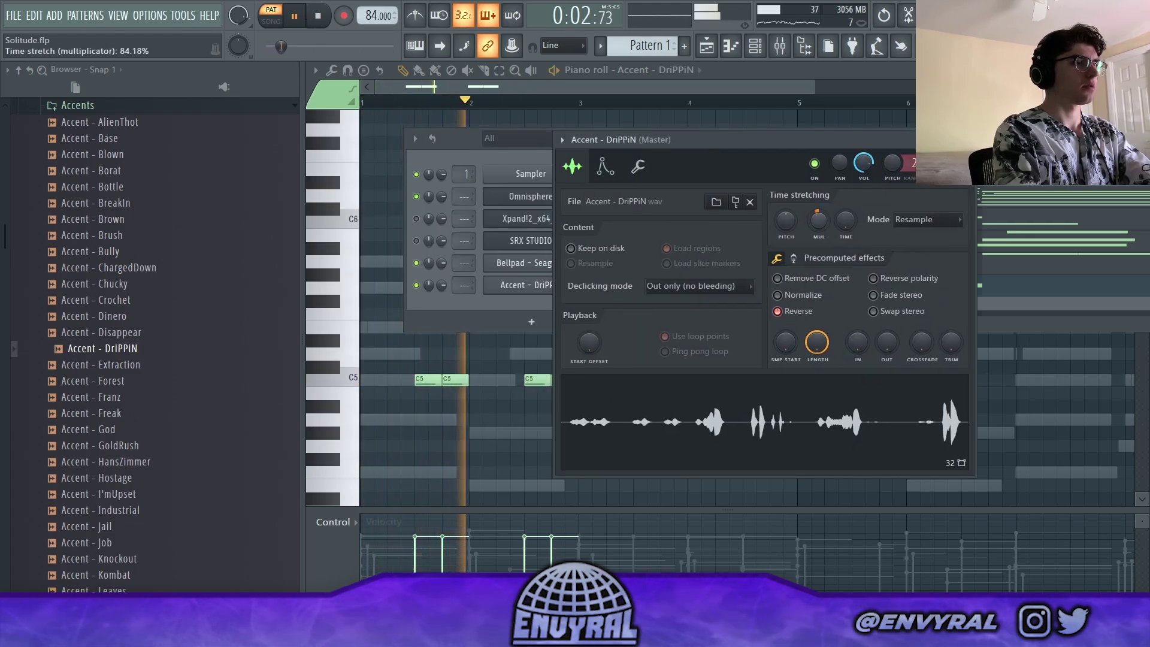
left_click(923, 219)
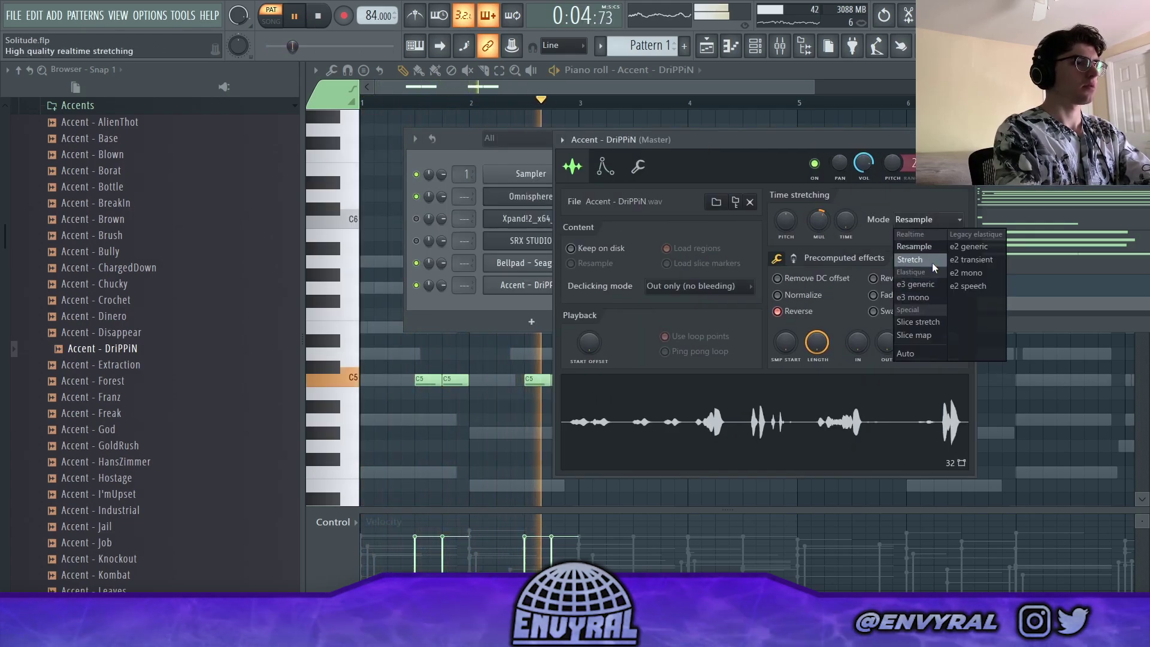
left_click(932, 262)
left_click(605, 166)
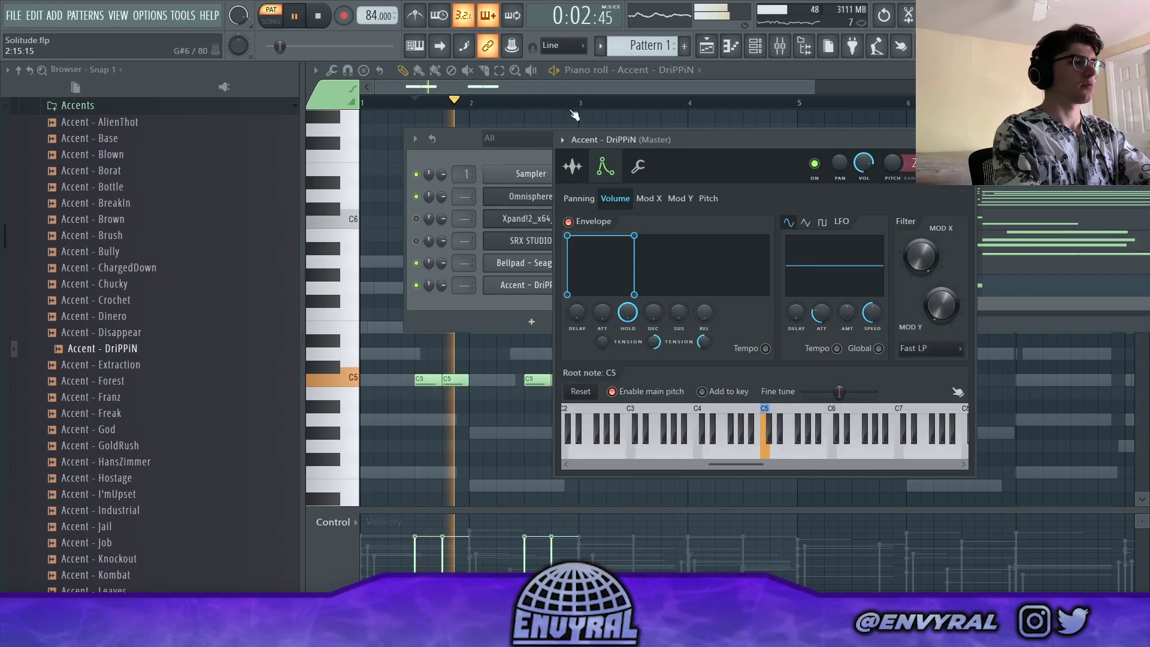
Delete the last C5 note in bar 2 of the accent part and duplicate the remaining three notes into bars 3 and 4
left_click(569, 89)
scroll(627, 253, "down", 3)
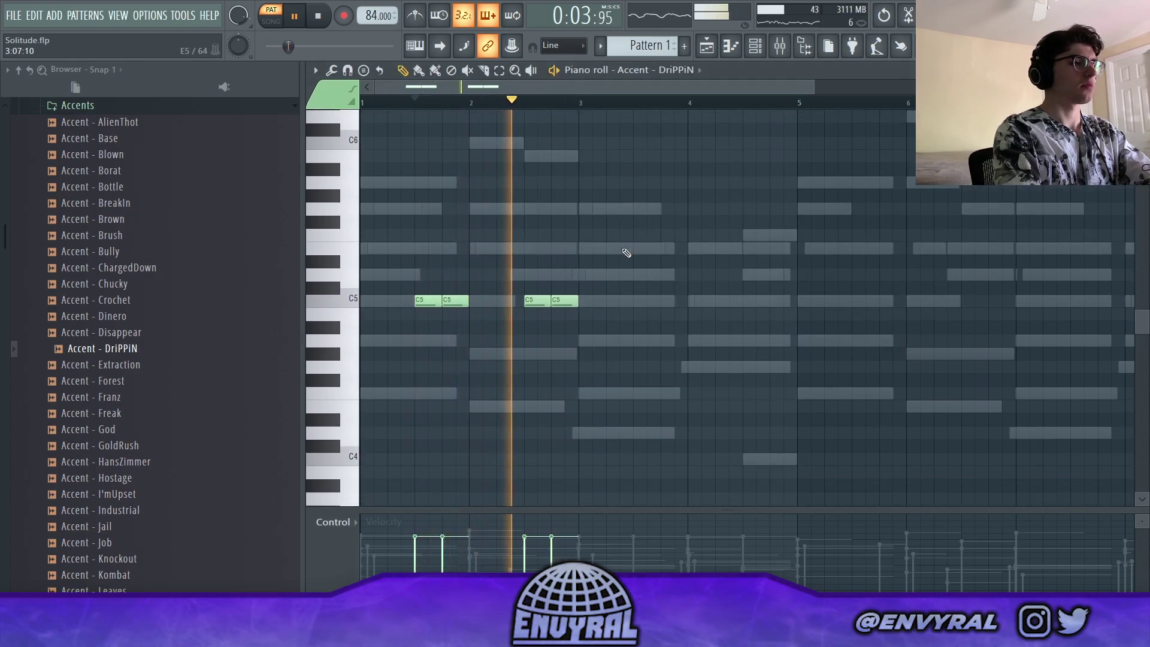
right_click(572, 301)
key("ctrl+a")
left_click_drag(429, 300, 648, 300)
key("ctrl+d")
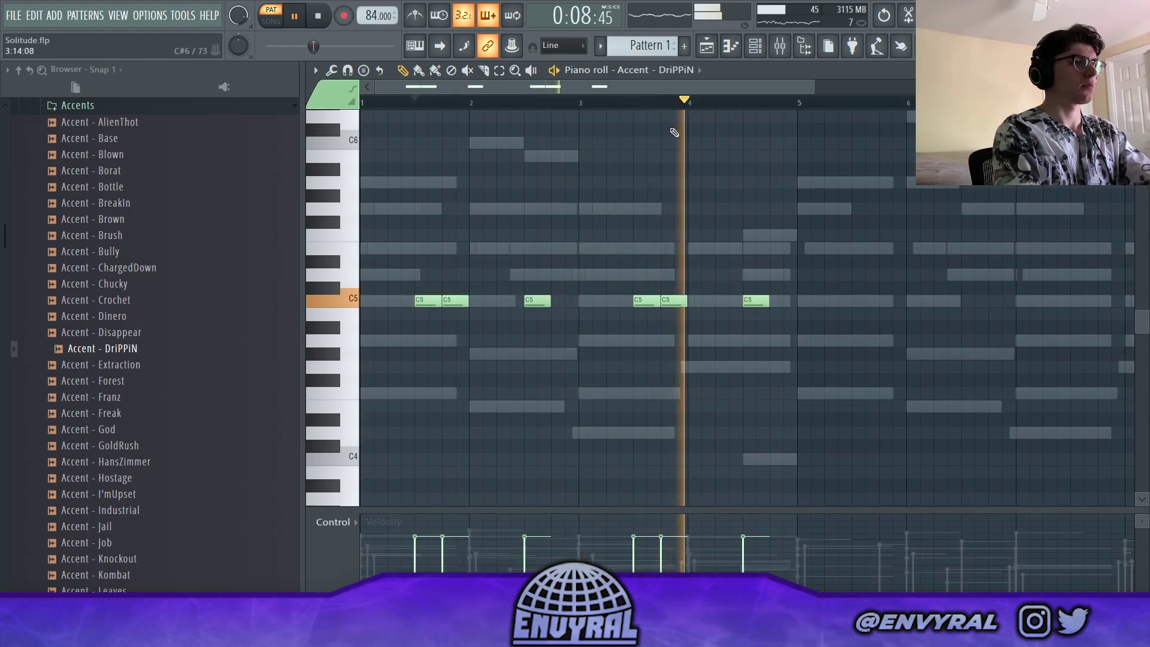
Select all the accent notes in bars 1 to 4 and duplicate them into bars 5 to 8
scroll(659, 113, "down", 2)
key("ctrl+a")
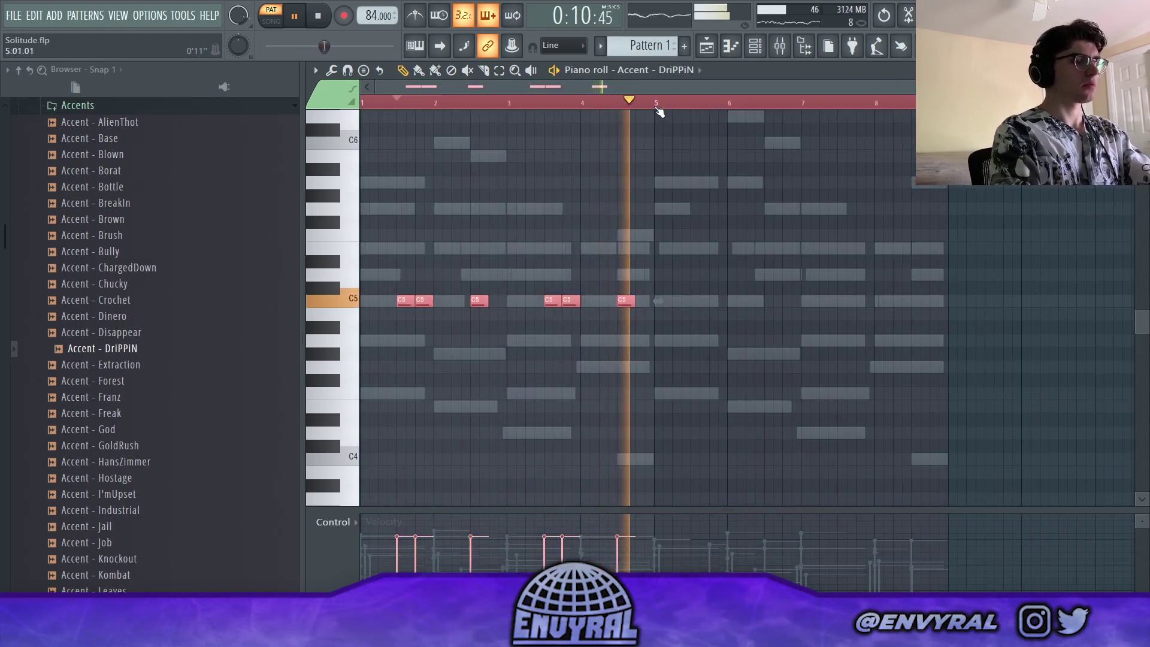
key("ctrl+d")
Add PanMan to the Accent - DriPPiN mixer track 5 and lower that track's fader during playback
key("space")
key("F6")
key("space")
key("F9")
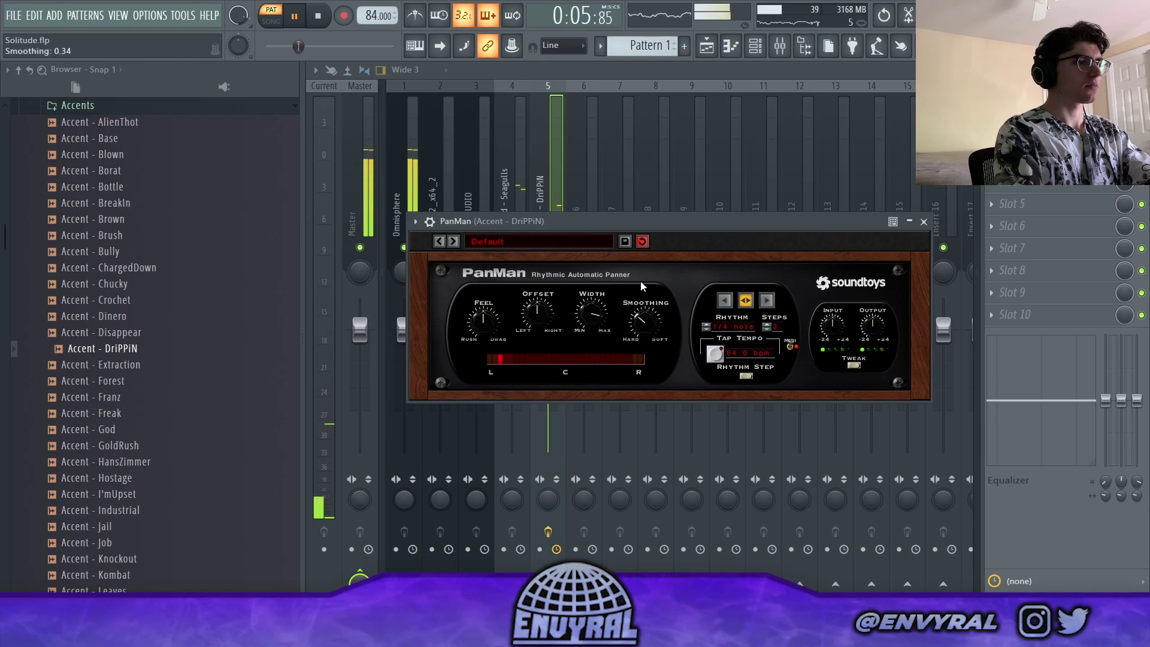
left_click(544, 197)
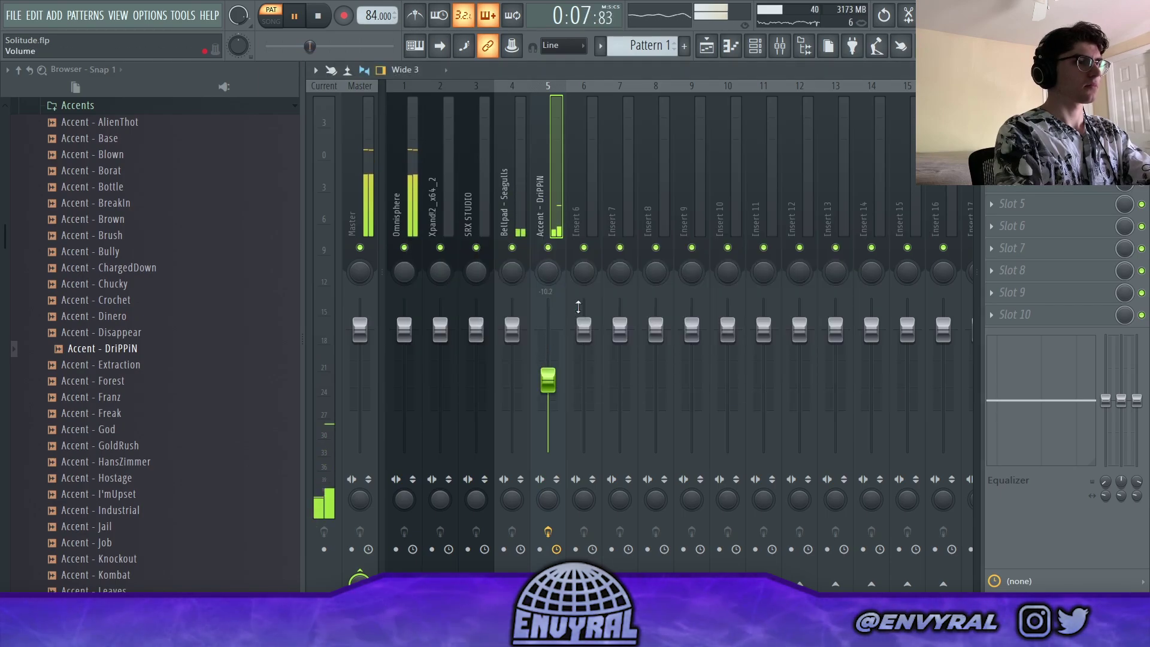
left_click(565, 295)
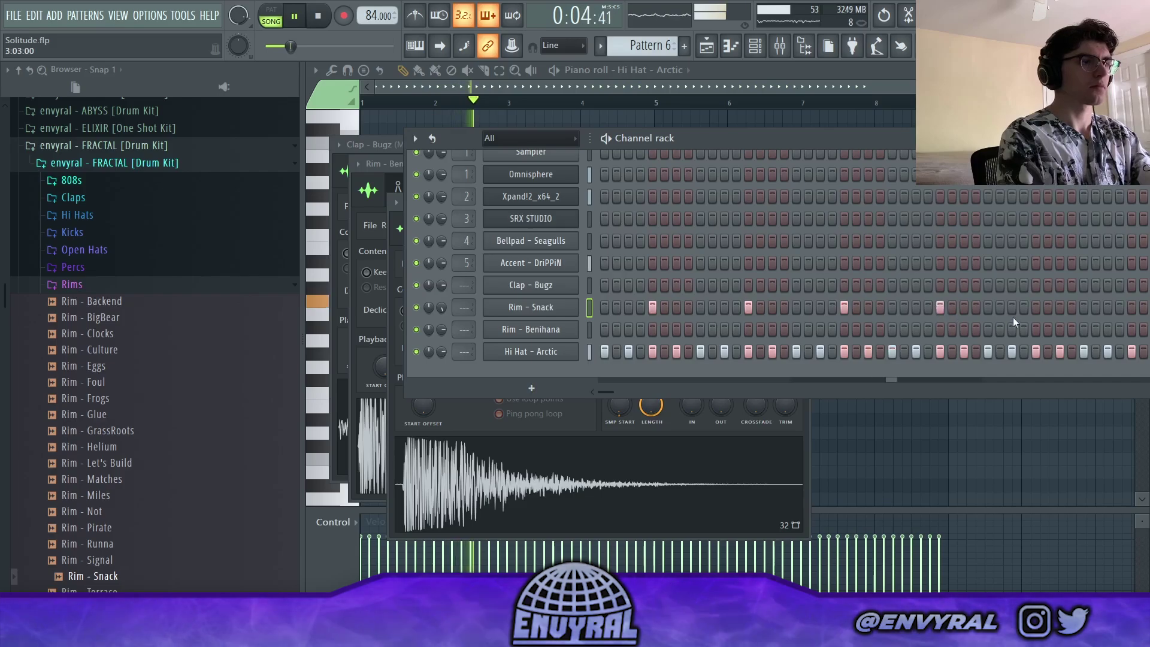
right_click(533, 307)
left_click(616, 319)
right_click(531, 307)
left_click(610, 306)
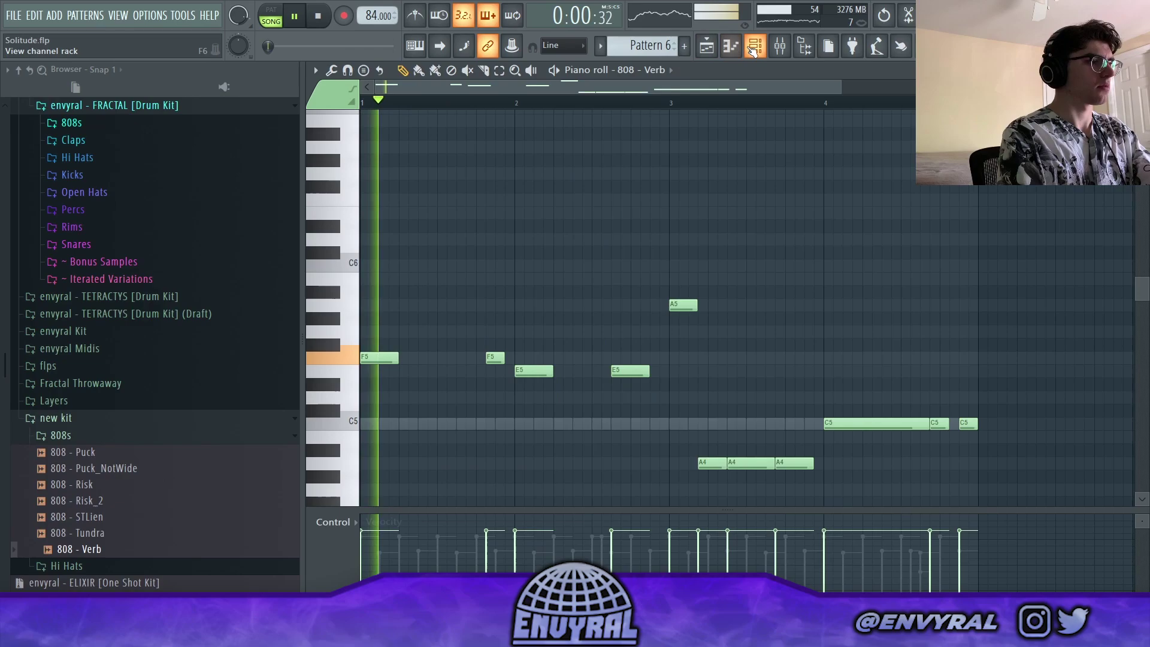
Set the 808 - Verb channel volume to about 83% and browse the ENVYRAL drum kit folders for more sounds
left_click(754, 48)
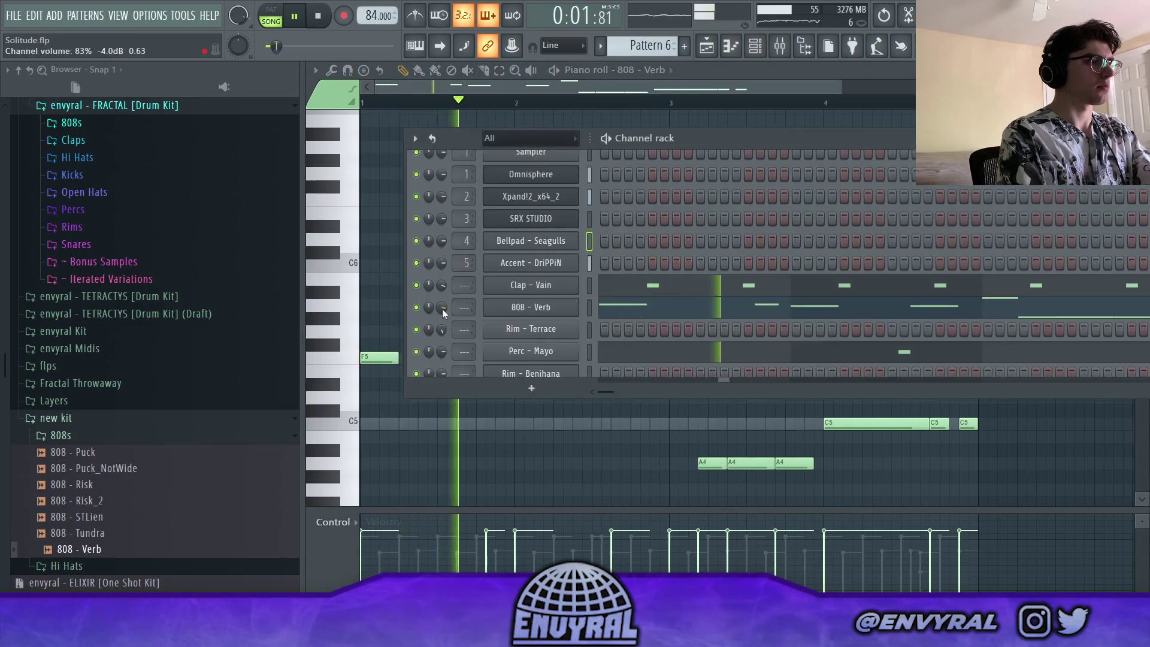
scroll(100, 324, "up", 3)
left_click(113, 187)
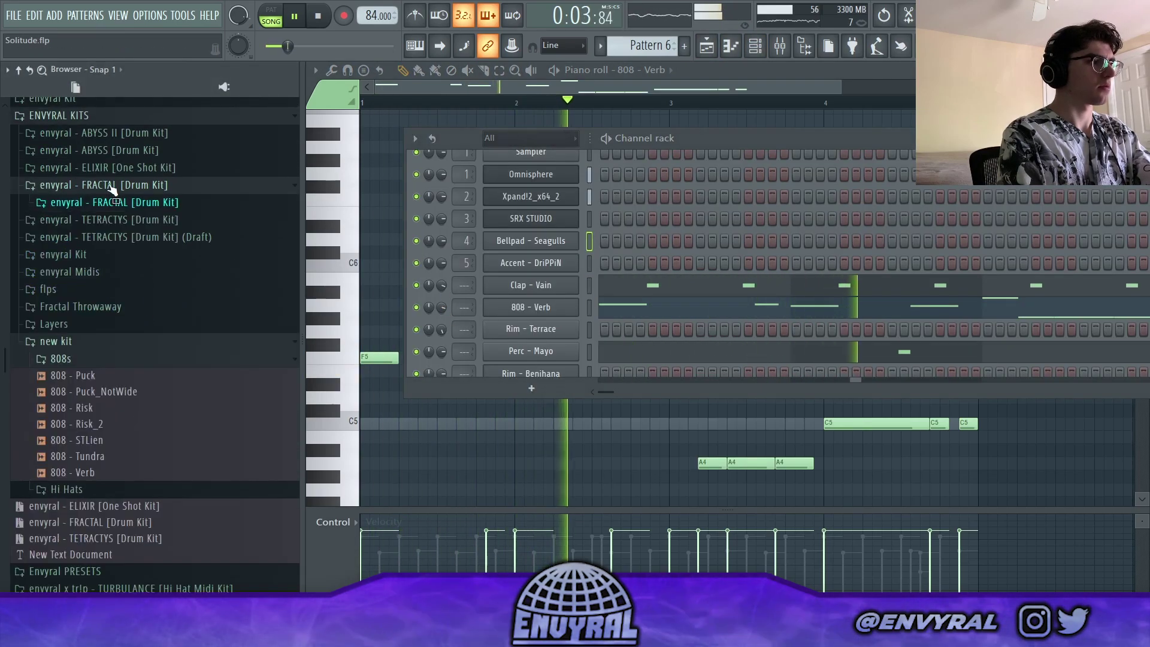
left_click(112, 187)
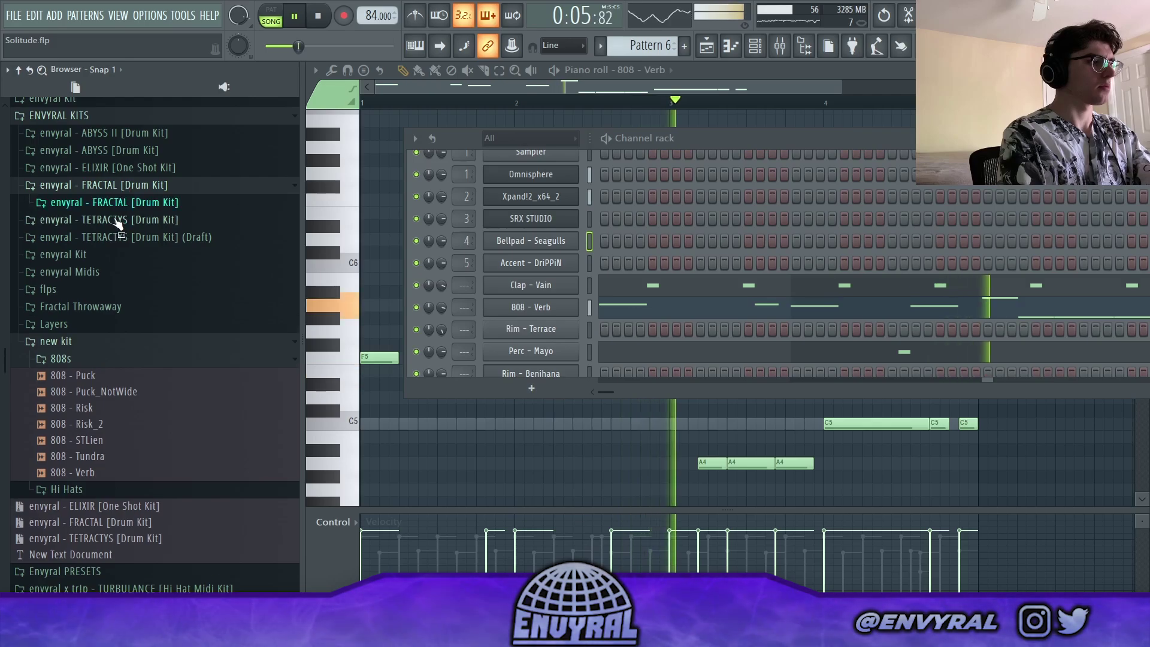
left_click(120, 204)
left_click(116, 238)
key("space")
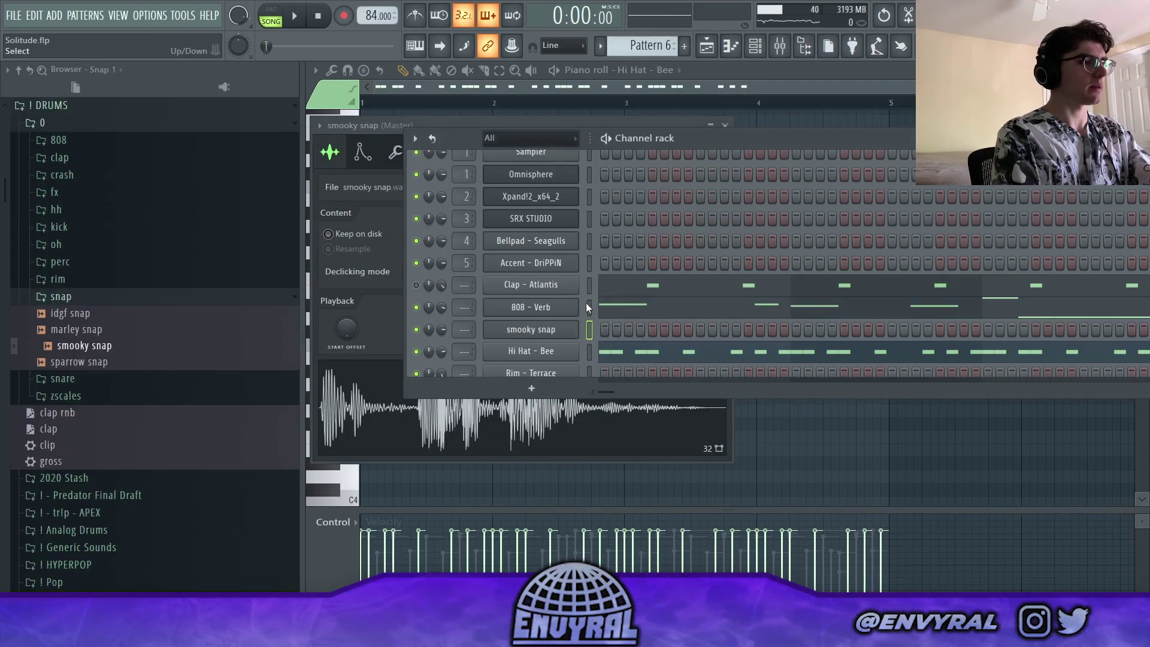
Copy the Clap - Atlantis notes to the smooky snap channel, audition them, and mute the Hi Hat - Bee channel
left_click(587, 293)
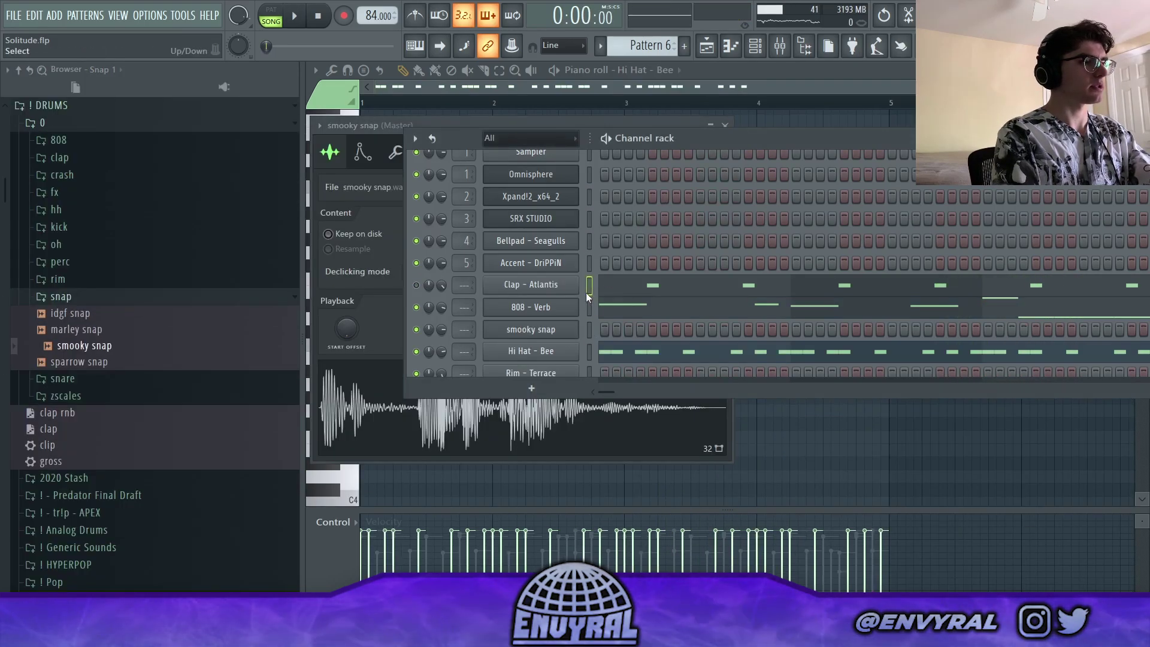
key("ctrl+v")
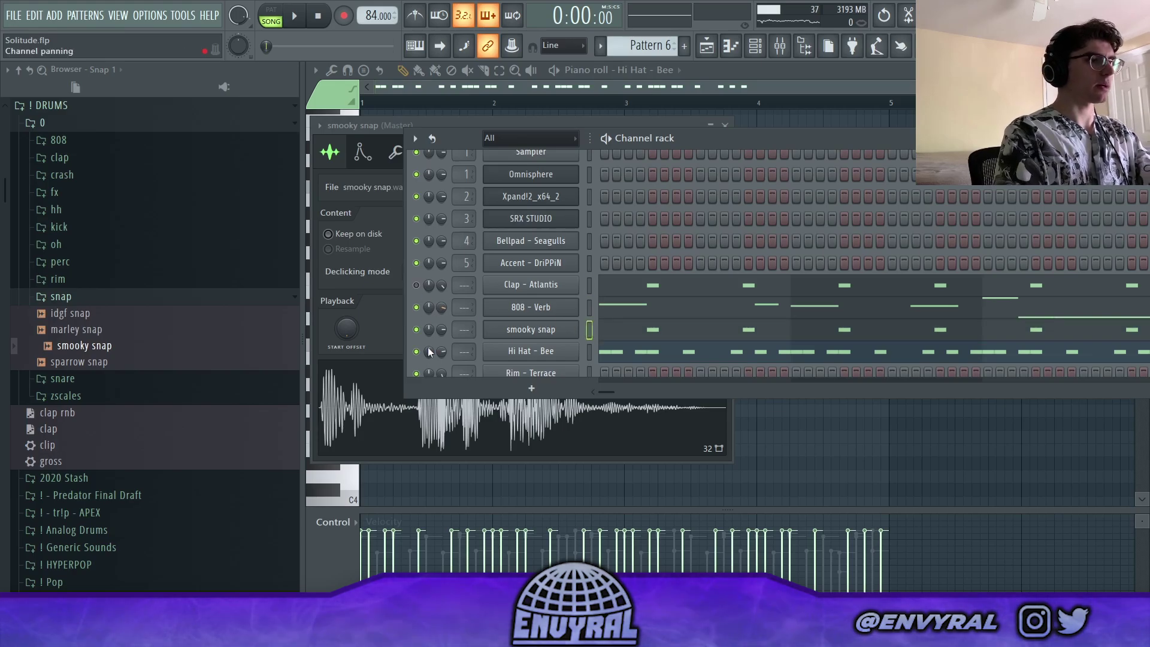
key("space")
left_click(532, 413)
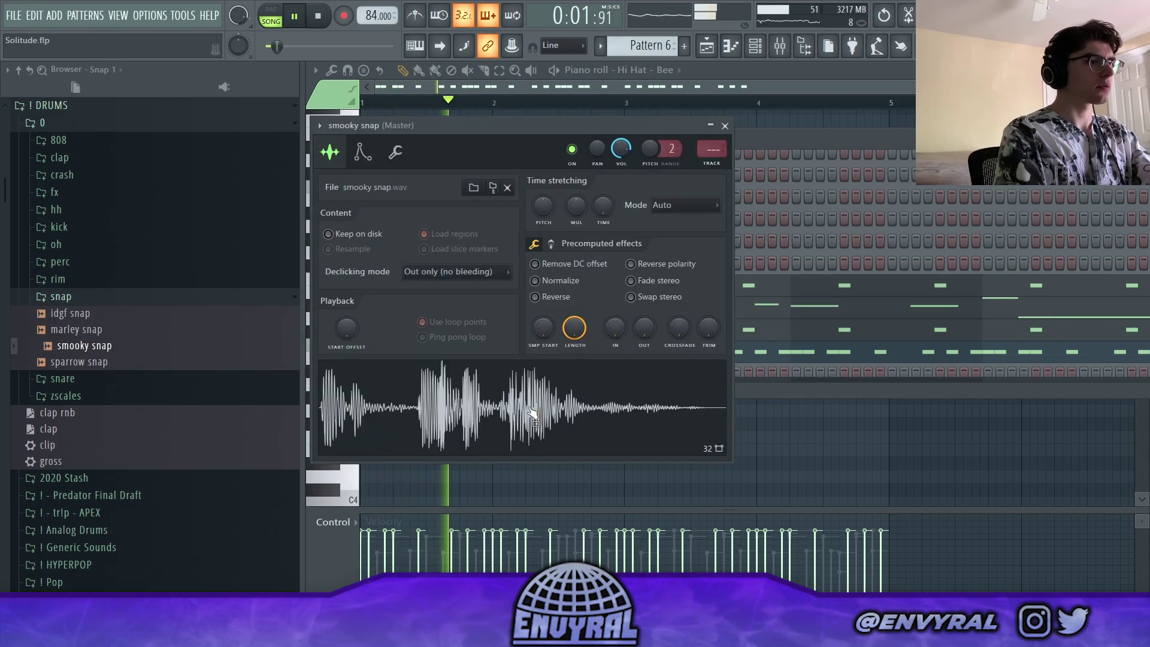
left_click(824, 163)
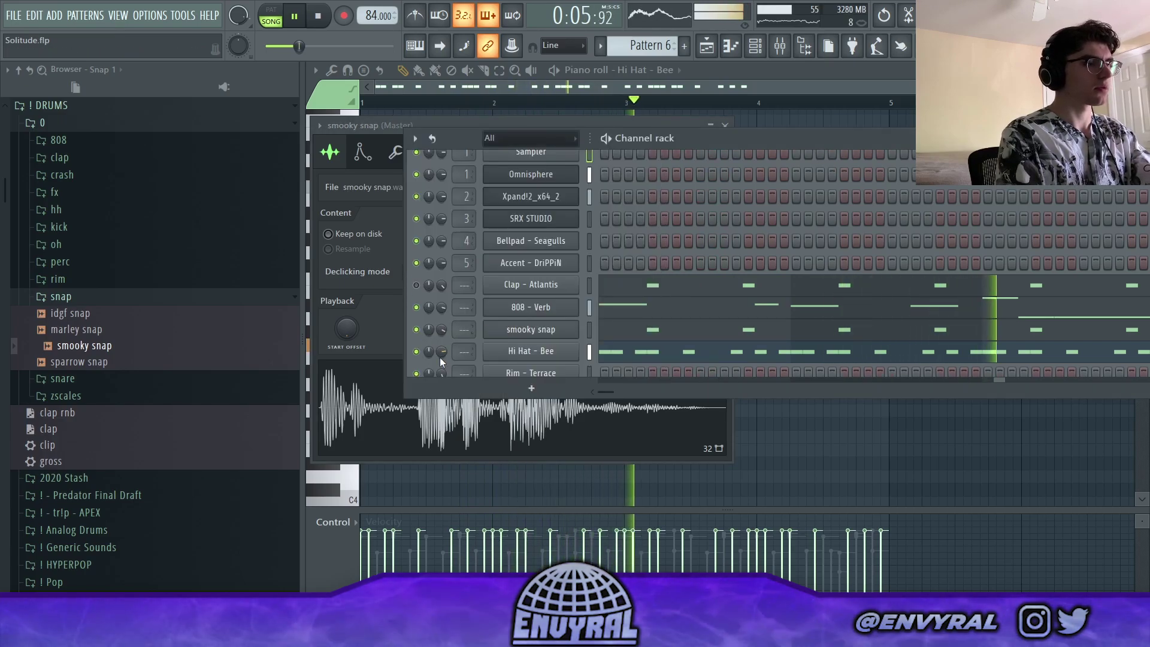
left_click(416, 351)
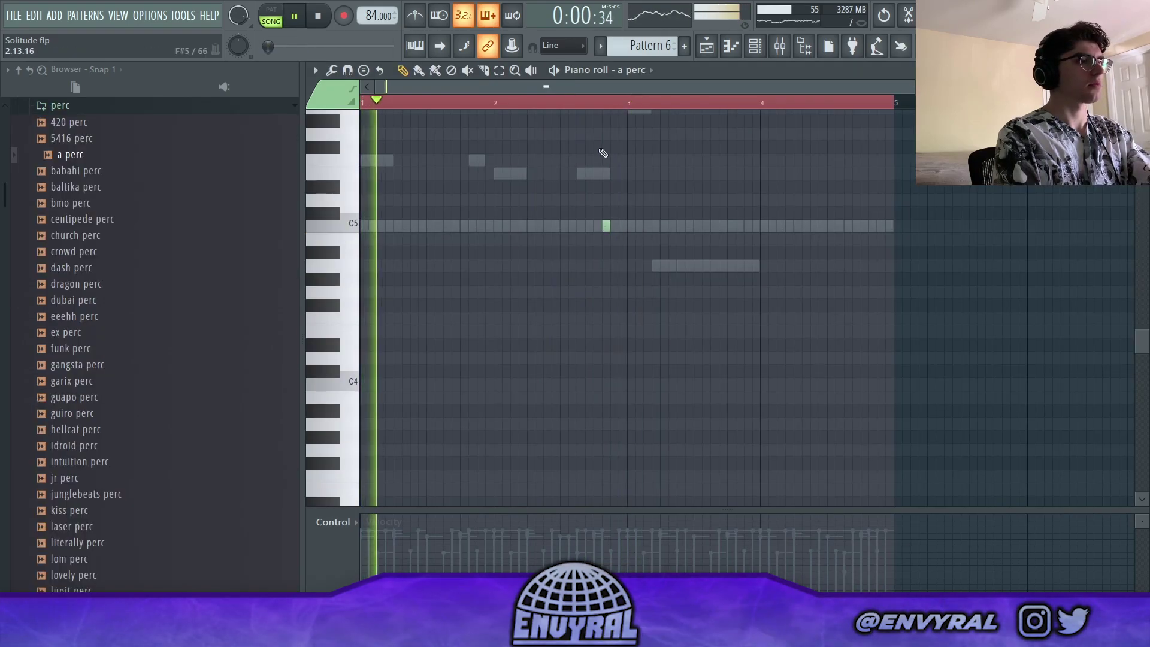
Add a C5 note near the end of bar 4 for a perc and nudge it slightly earlier
left_click(585, 102)
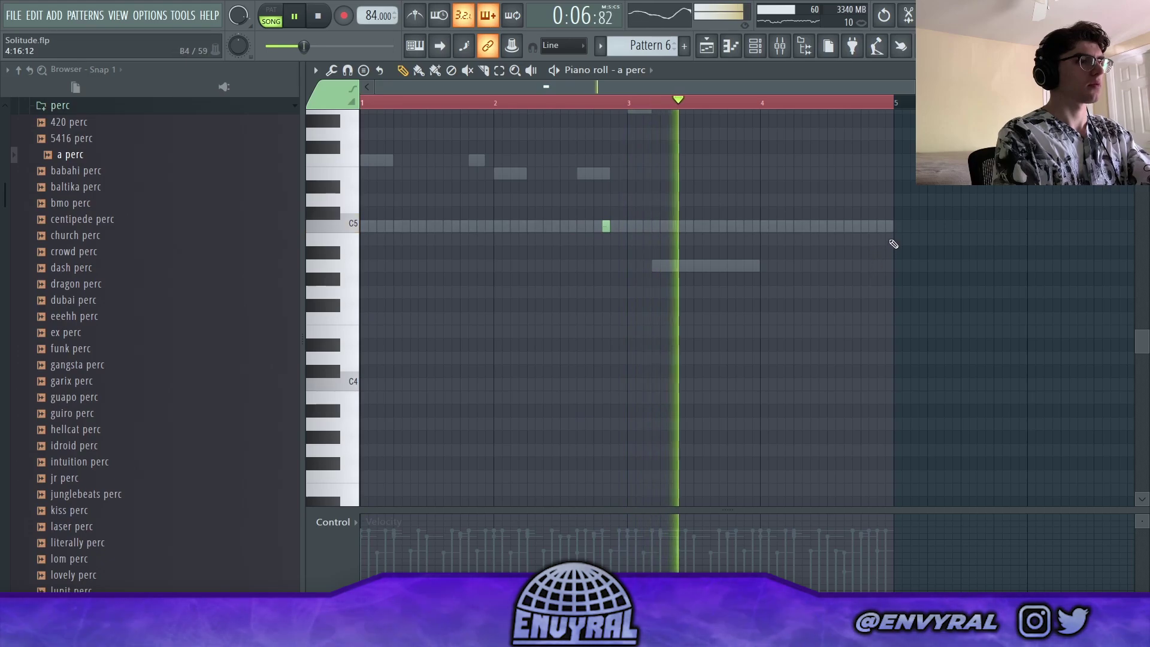
left_click(879, 227)
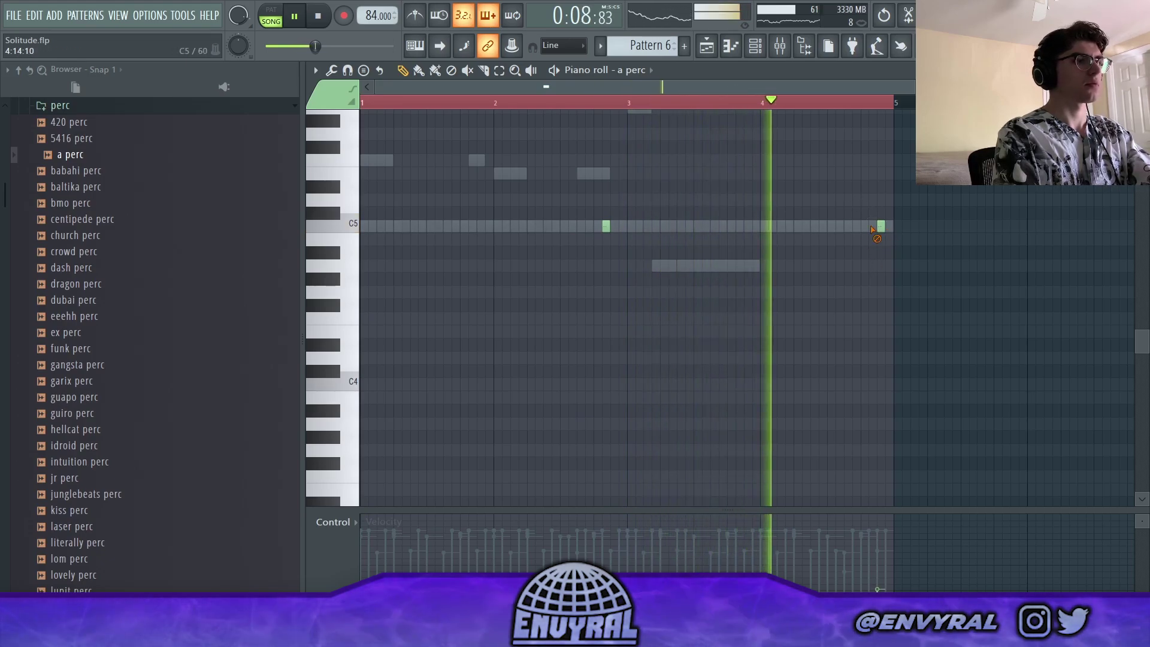
left_click_drag(881, 226, 872, 226)
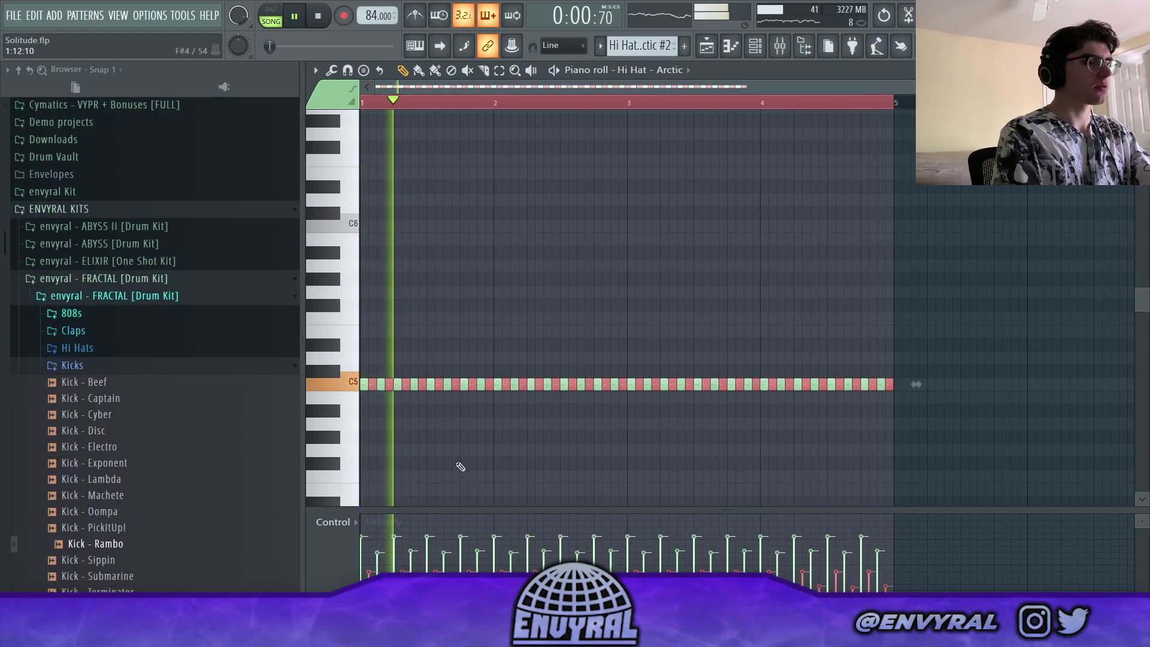
Draw two more C5 notes for Open Hat - Kart in bar 3 of the oh pattern
key("F5")
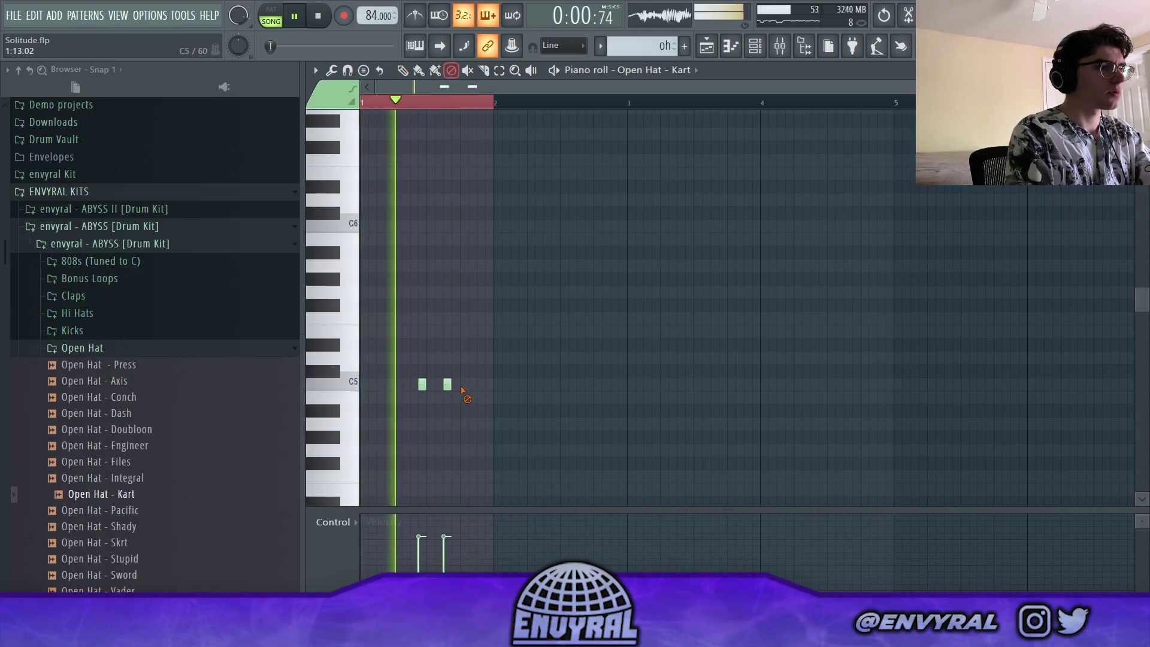
left_click(416, 210)
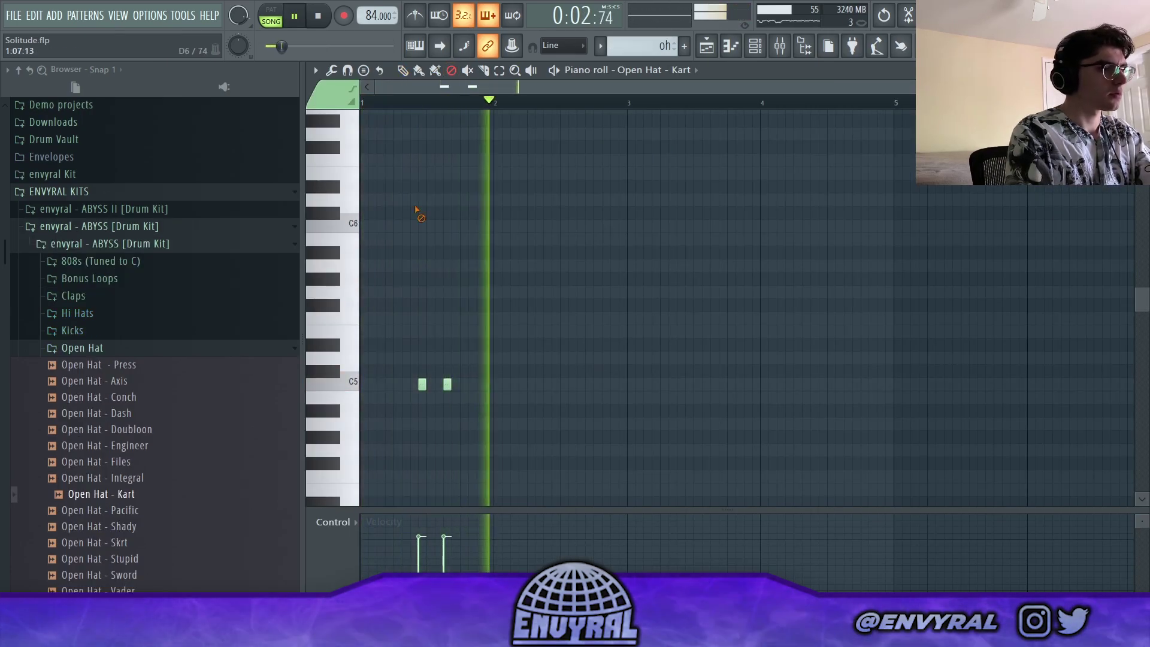
key("p")
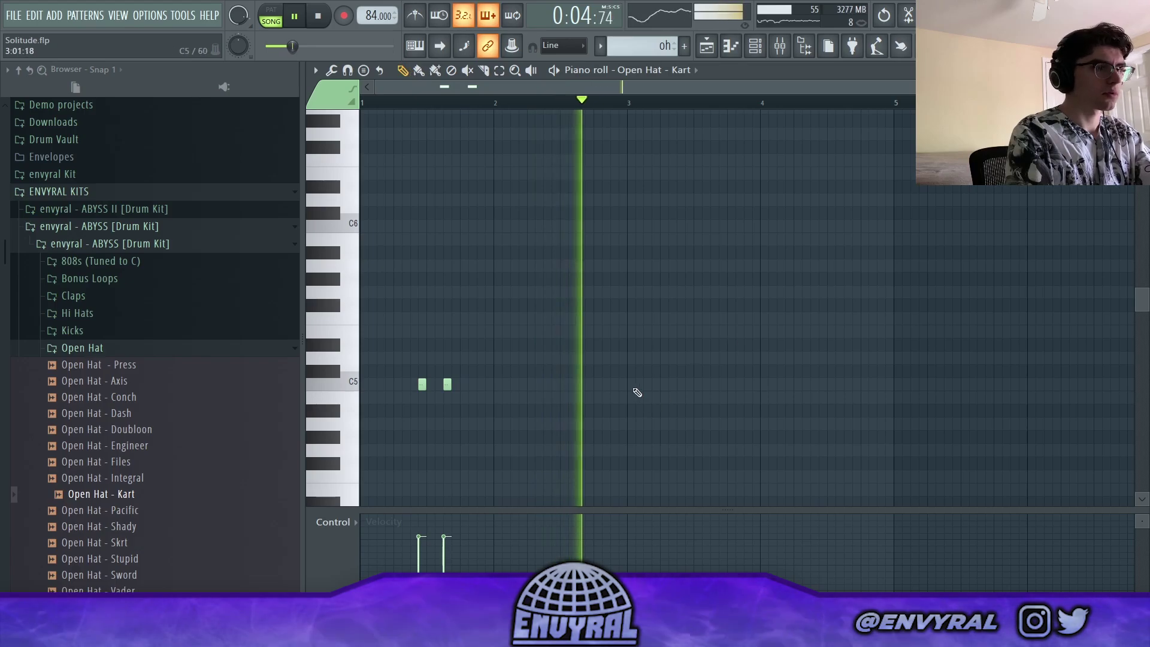
left_click(631, 384)
left_click(681, 384)
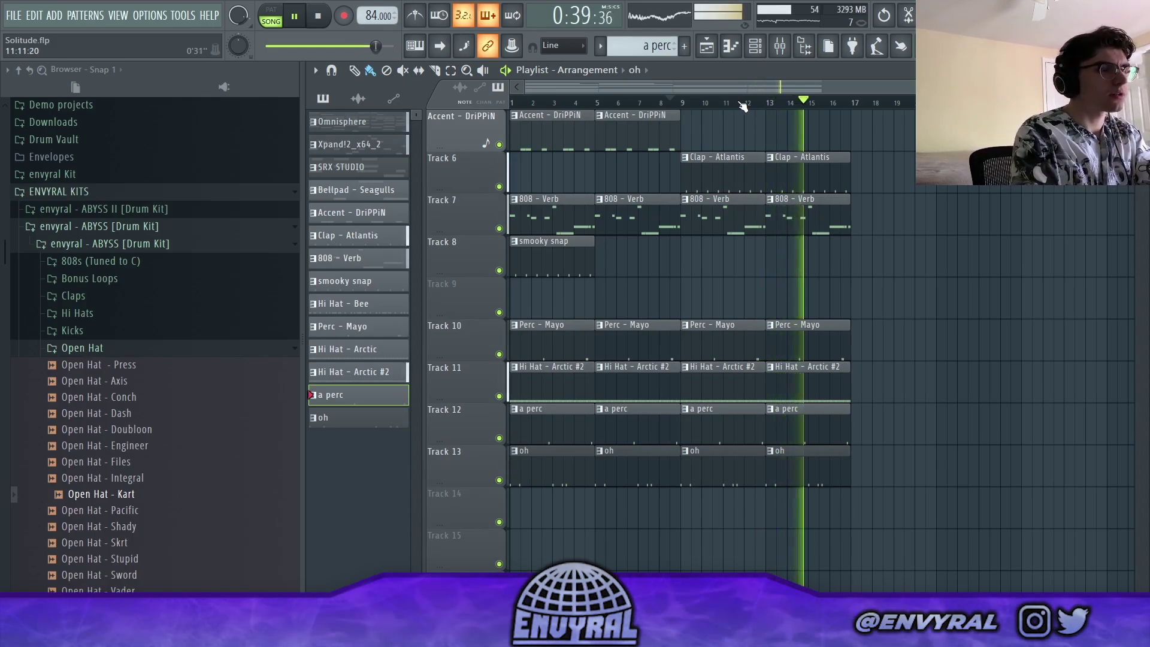
Fill bars 1 to 8 of Track 8 in the playlist with two four-bar smooky snap clips
left_click(742, 104)
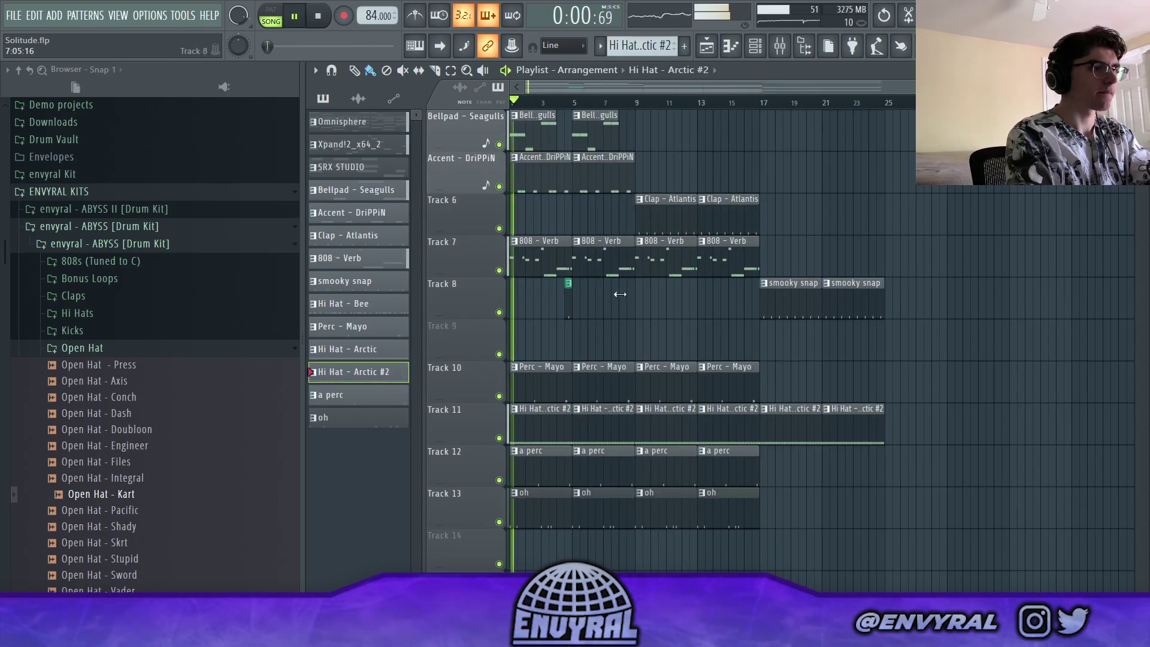
left_click(603, 299)
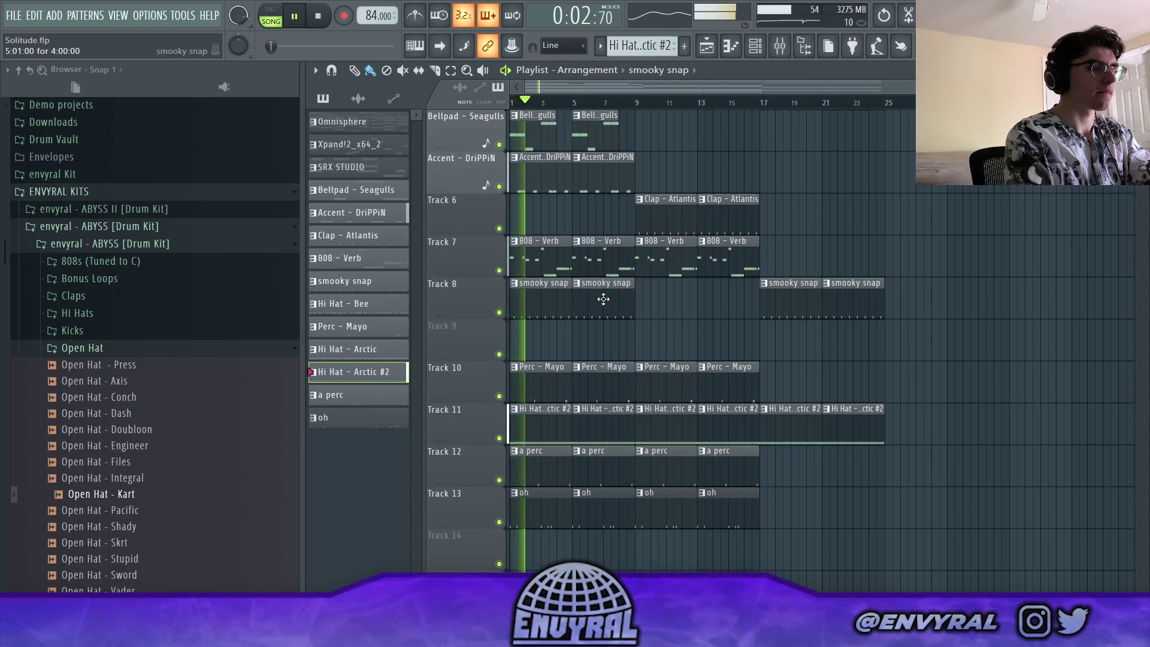
Review the full arrangement's melody and drum tracks in the playlist during playback from bar 1
scroll(632, 314, "up", 3)
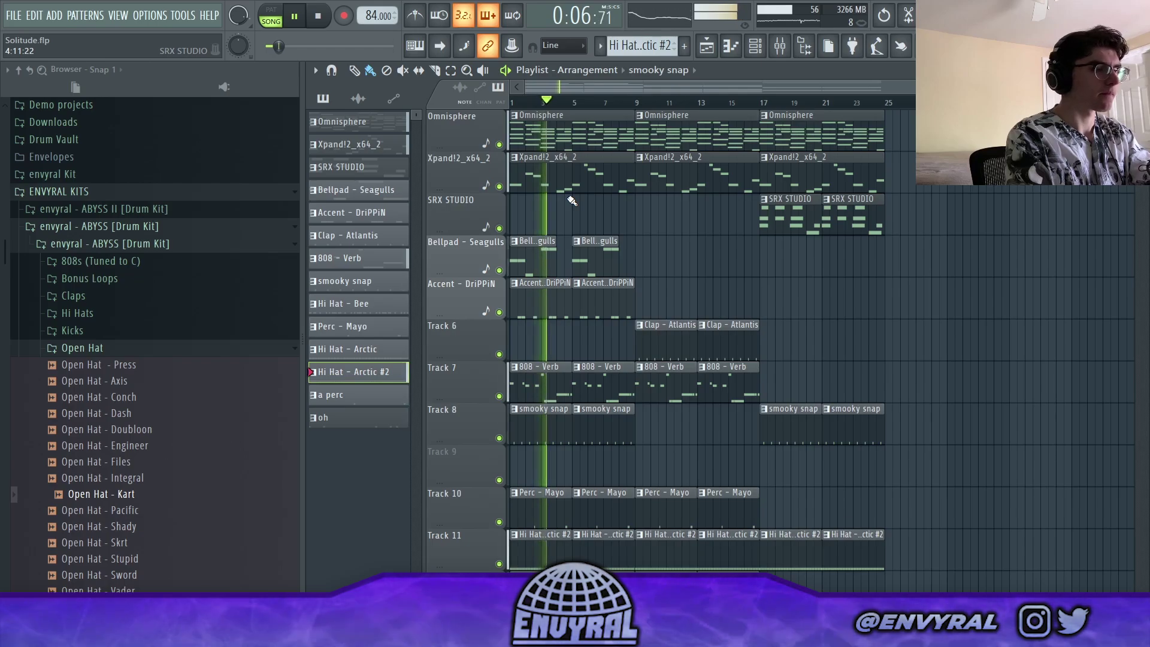
scroll(572, 201, "down", 1)
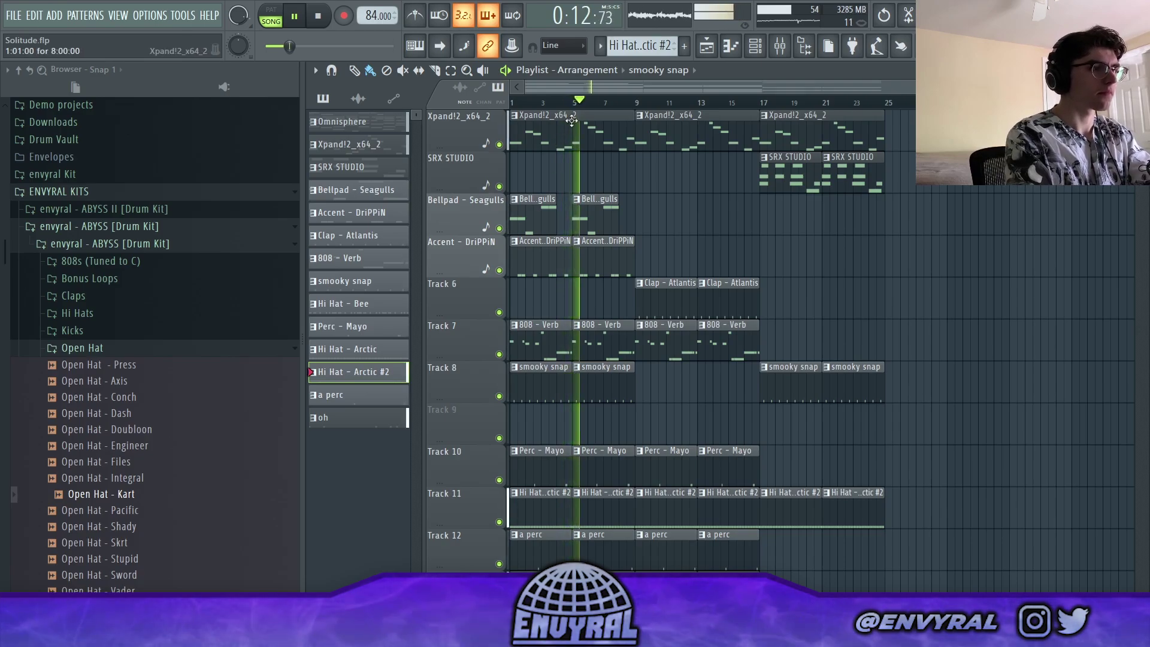
scroll(572, 120, "up", 3)
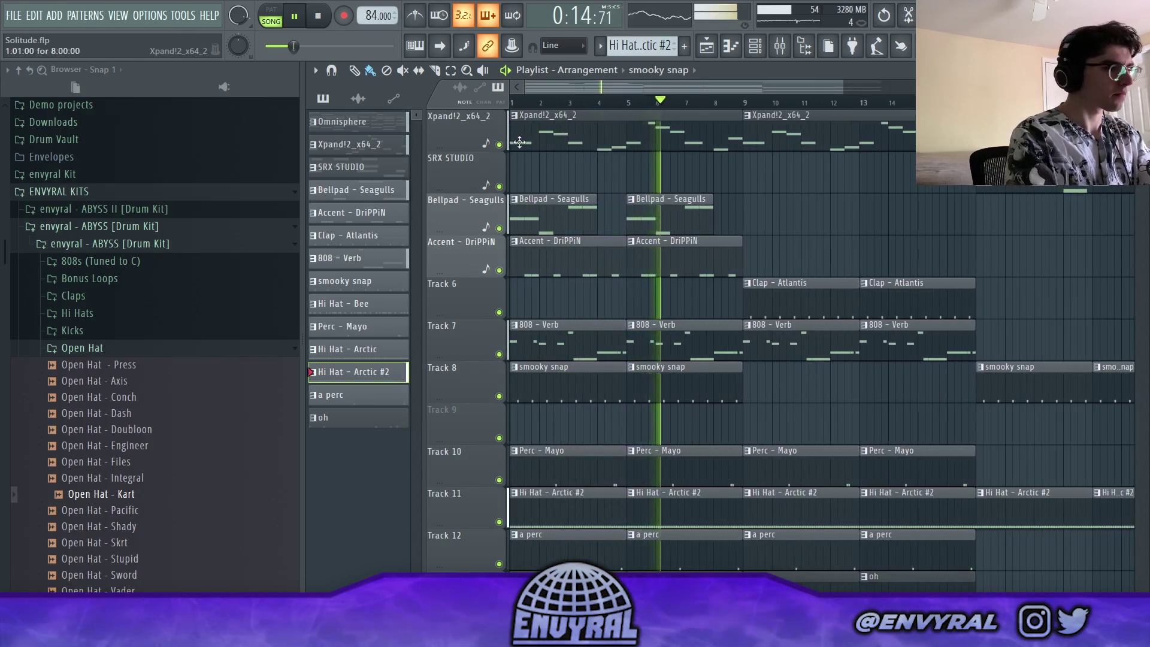
scroll(660, 303, "down", 2)
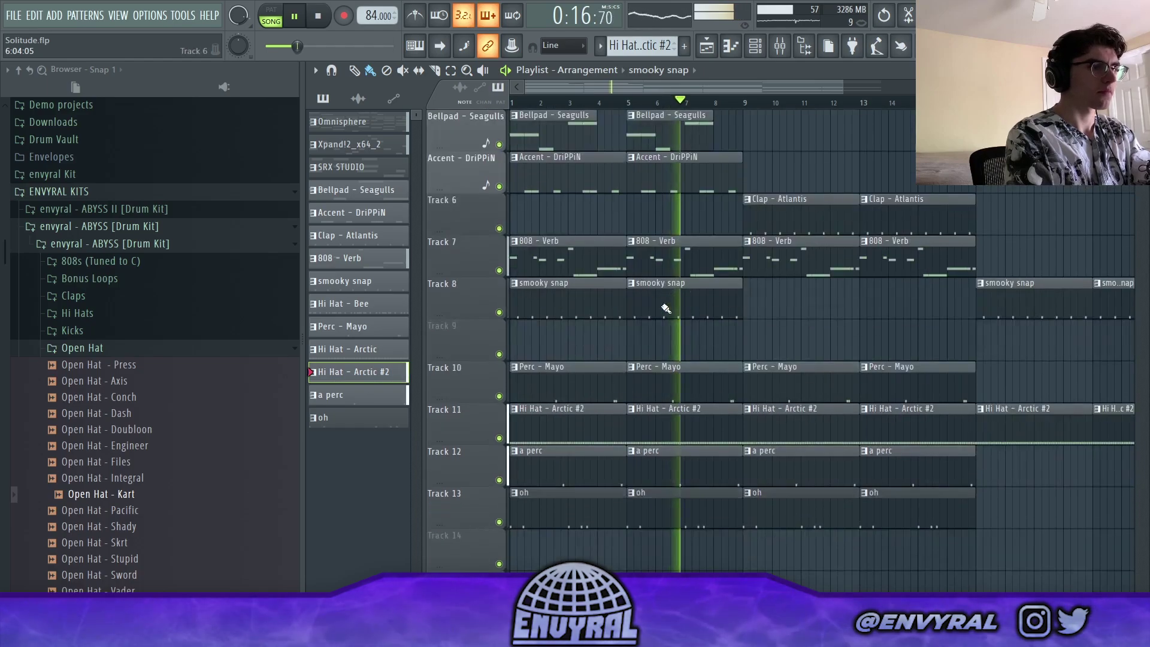
scroll(653, 110, "down", 1)
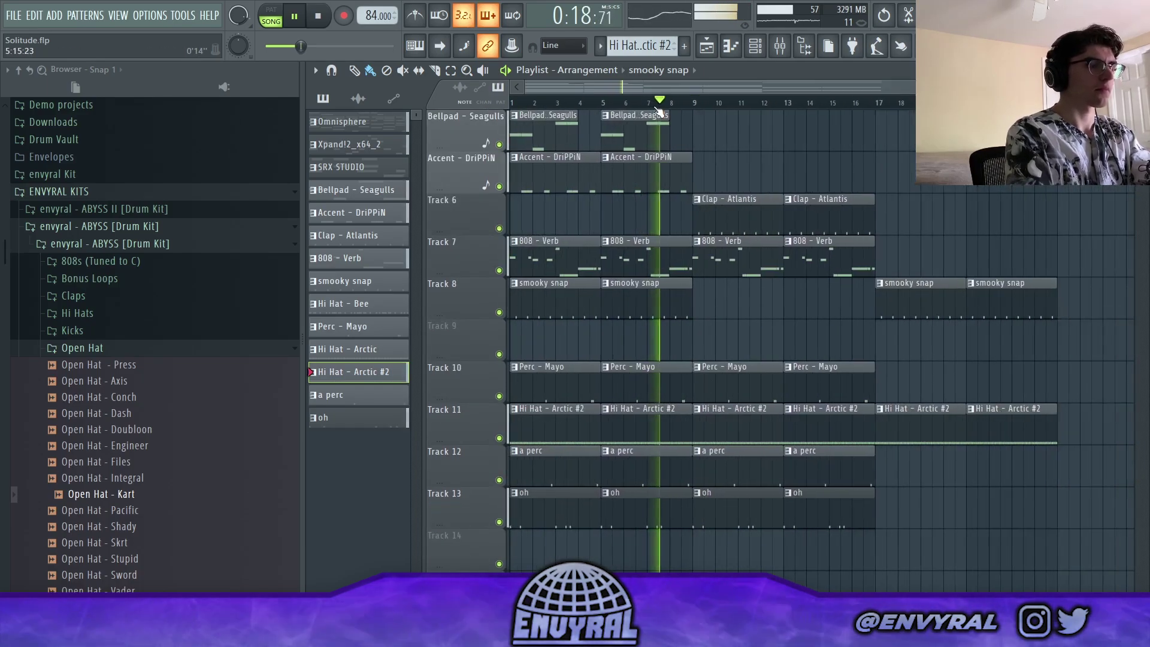
scroll(675, 106, "down", 2)
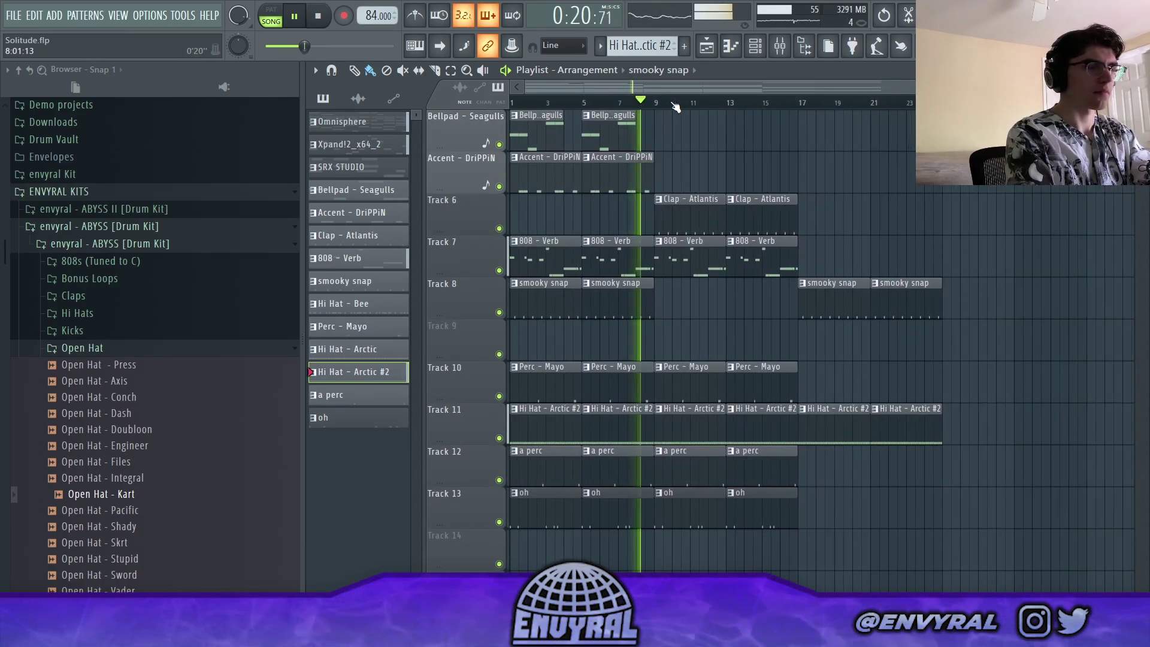